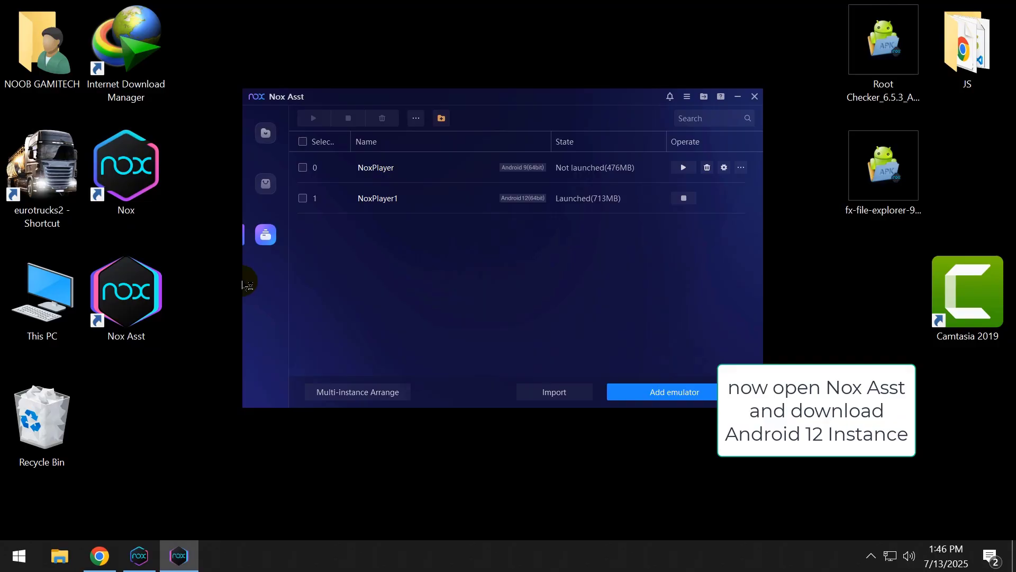
Close the Nox Asst instance manager and bring up the running Android 12 emulator, NoxPlayer1
left_click(657, 393)
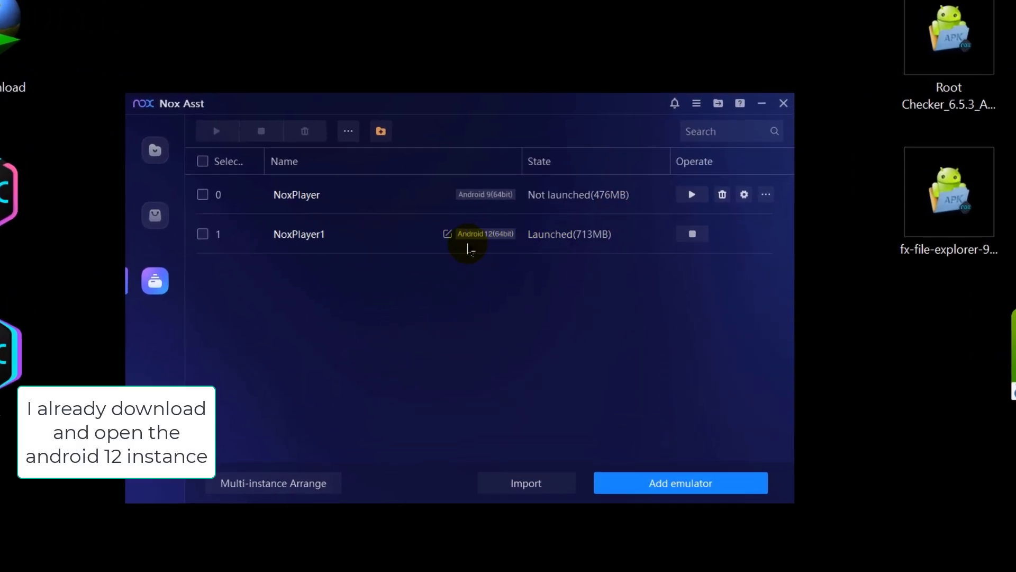
left_click(783, 103)
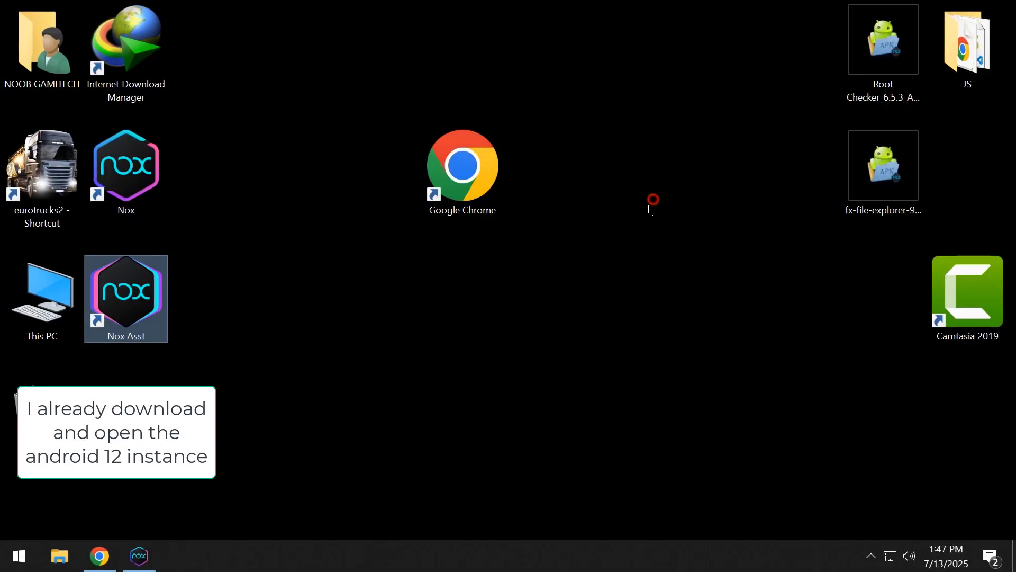
left_click(138, 556)
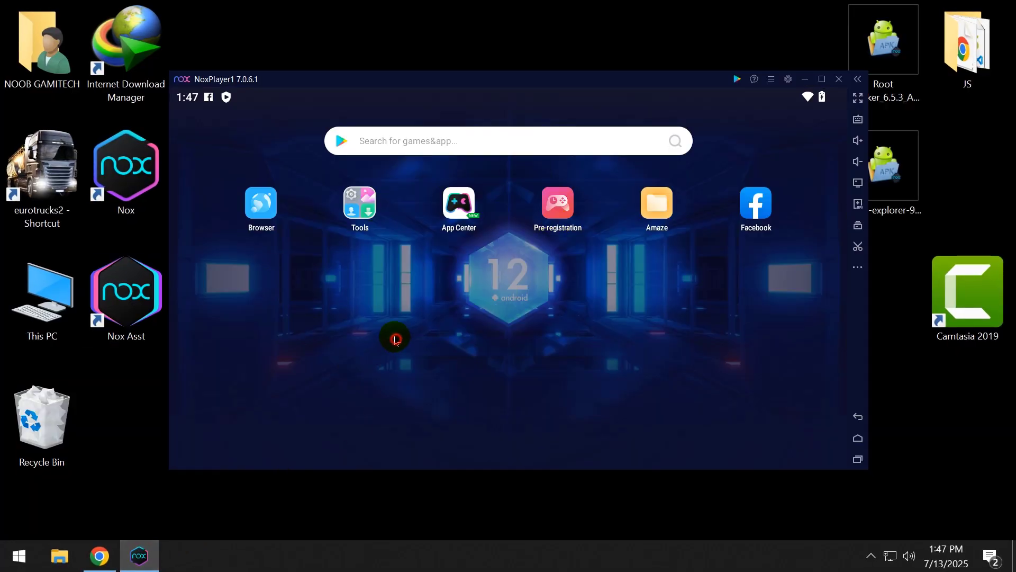
Check the emulator's Android version in the system settings' phone information and try out its clock Easter egg
left_click(364, 226)
left_click(282, 207)
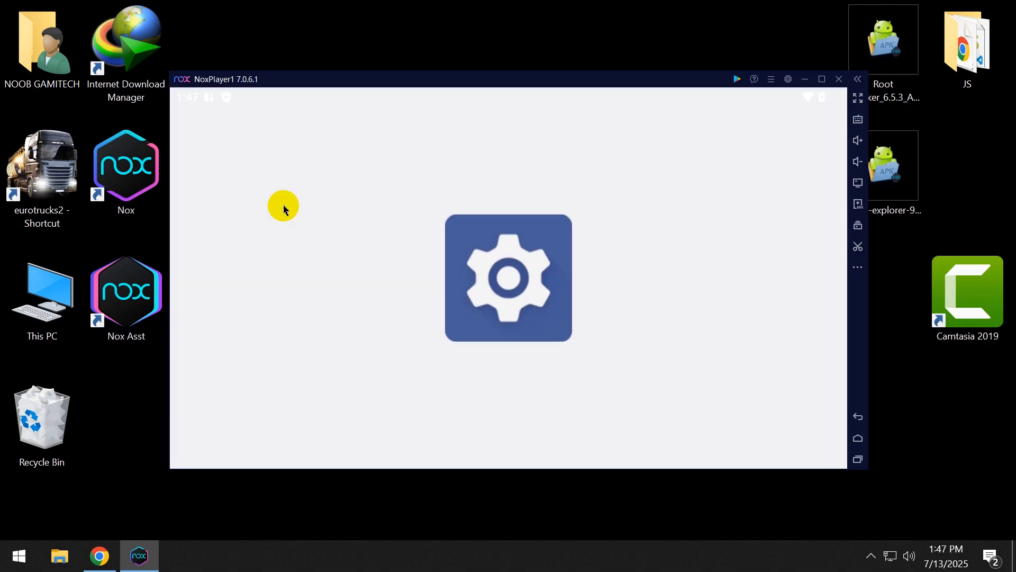
scroll(333, 310, "down", 10)
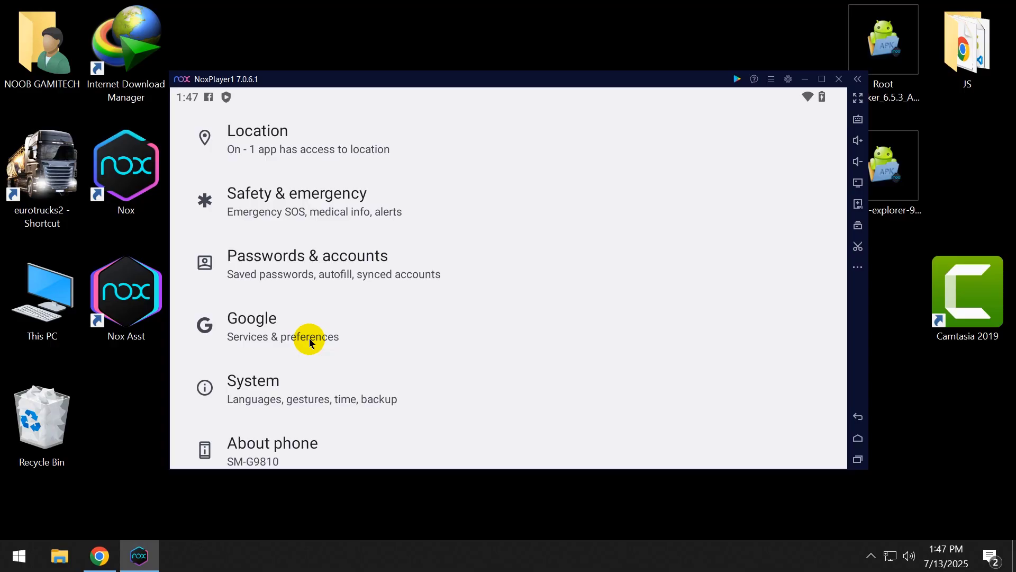
scroll(291, 451, "down", 1)
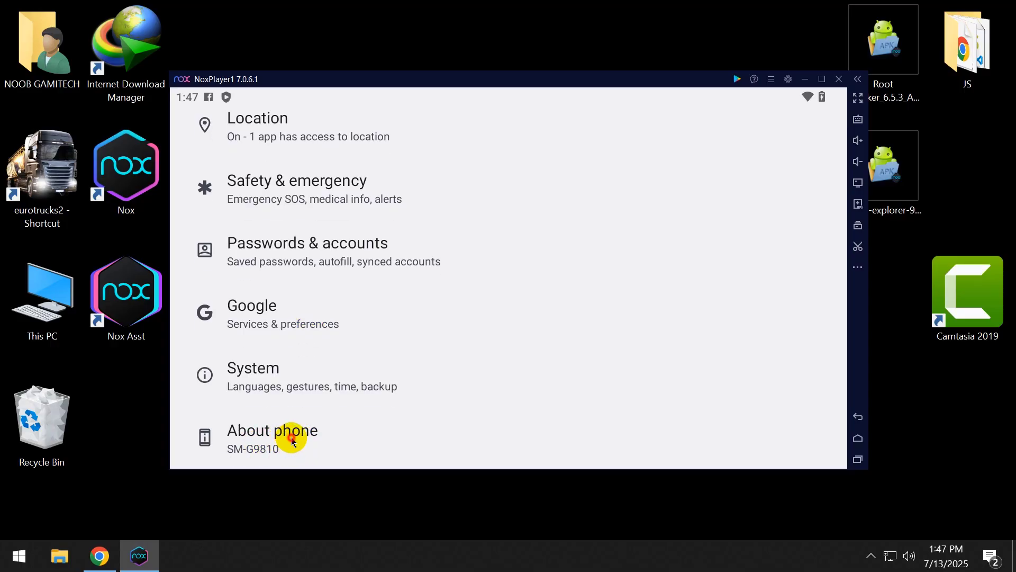
left_click(293, 442)
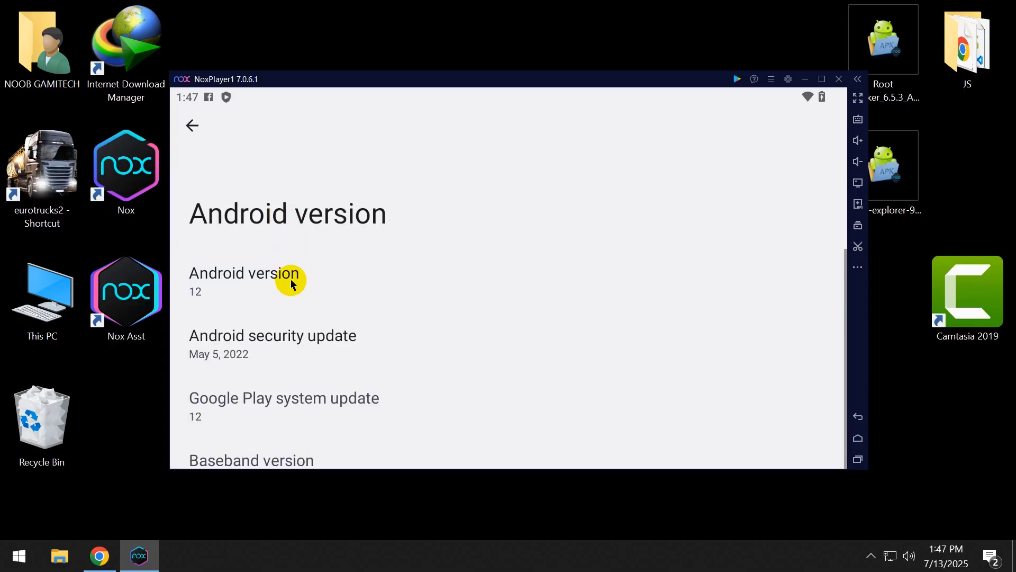
left_click(283, 286)
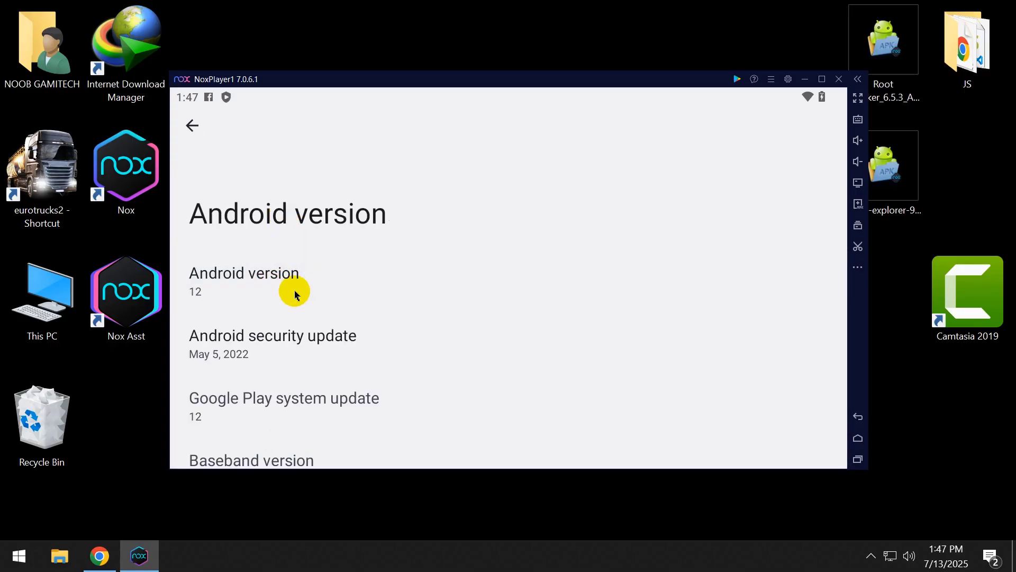
left_click(263, 290)
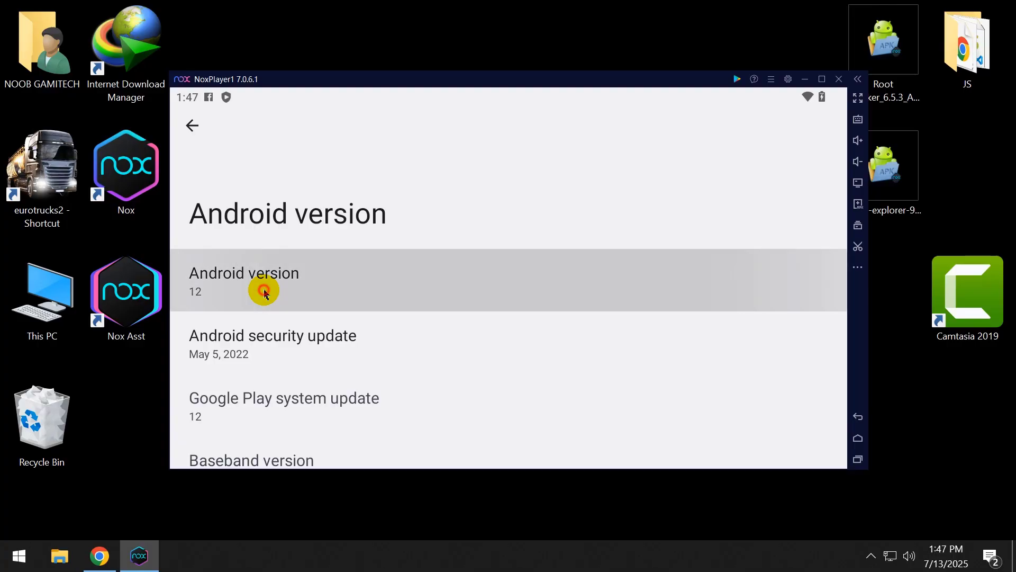
left_click(265, 293)
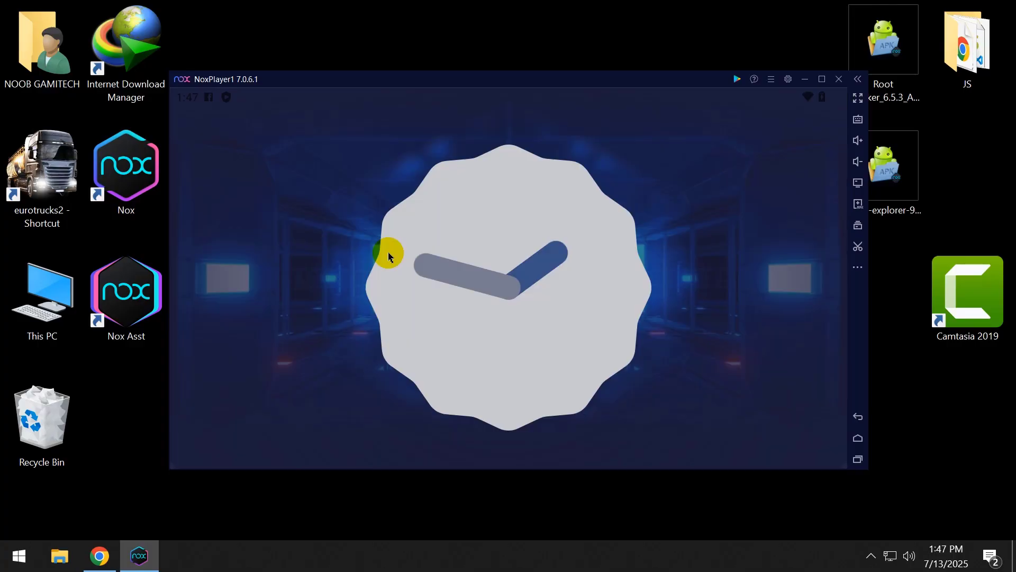
left_click_drag(386, 267, 324, 190)
left_click_drag(601, 267, 729, 281)
Close the Settings app and its Easter egg from the recent apps and return to the emulator's home screen
left_click(858, 460)
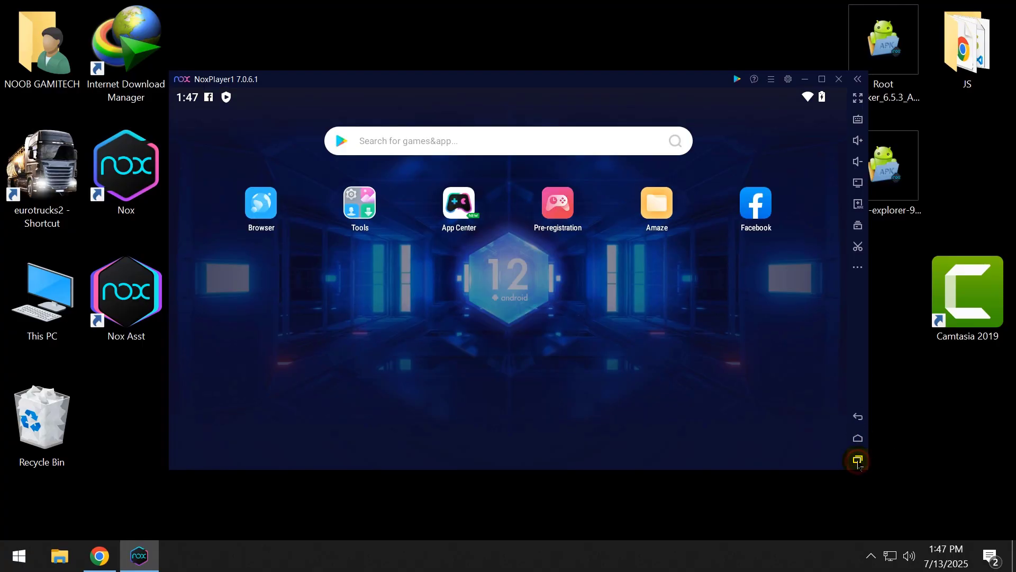
left_click(858, 460)
left_click_drag(456, 266, 848, 332)
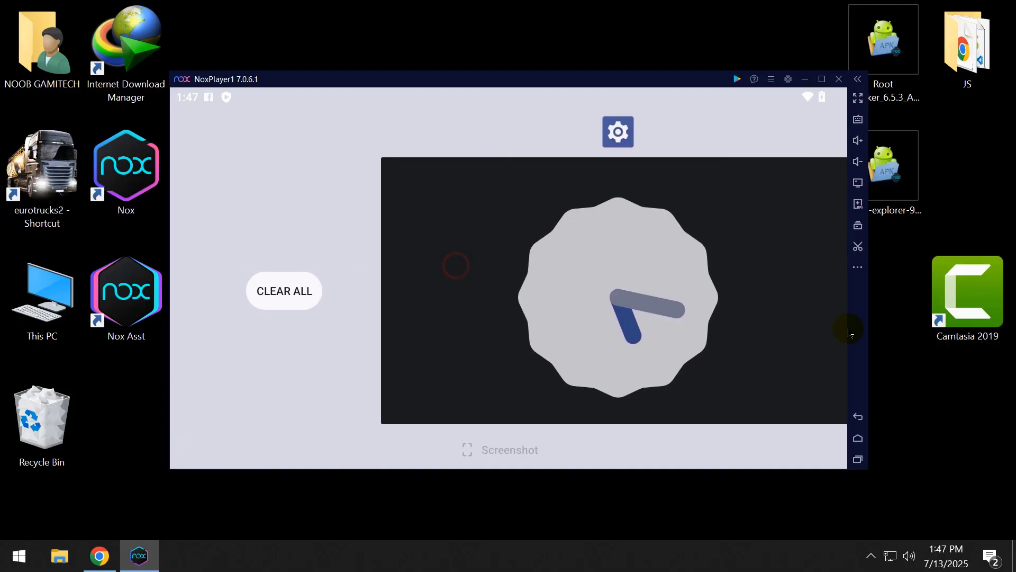
left_click(258, 287)
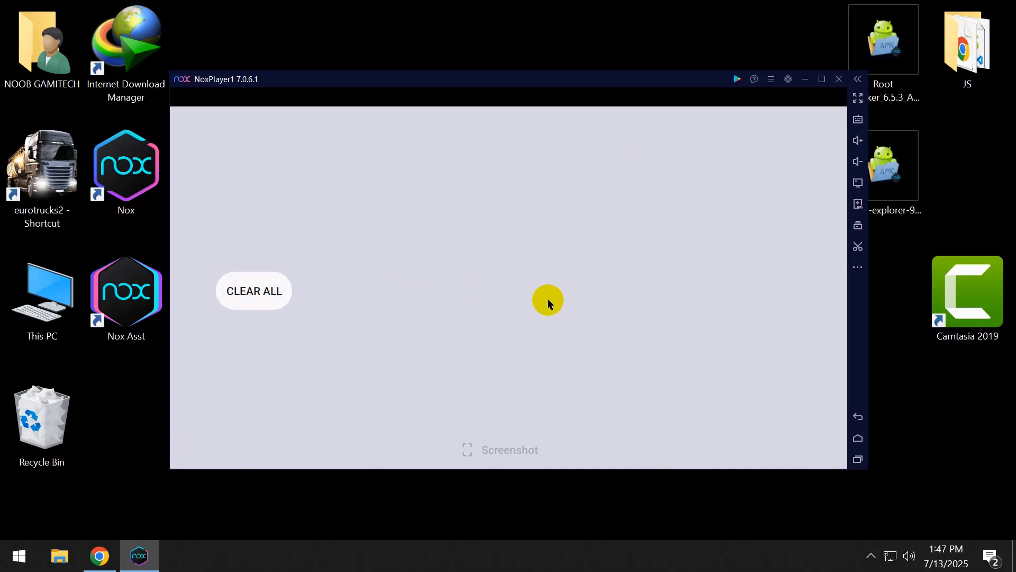
left_click(862, 434)
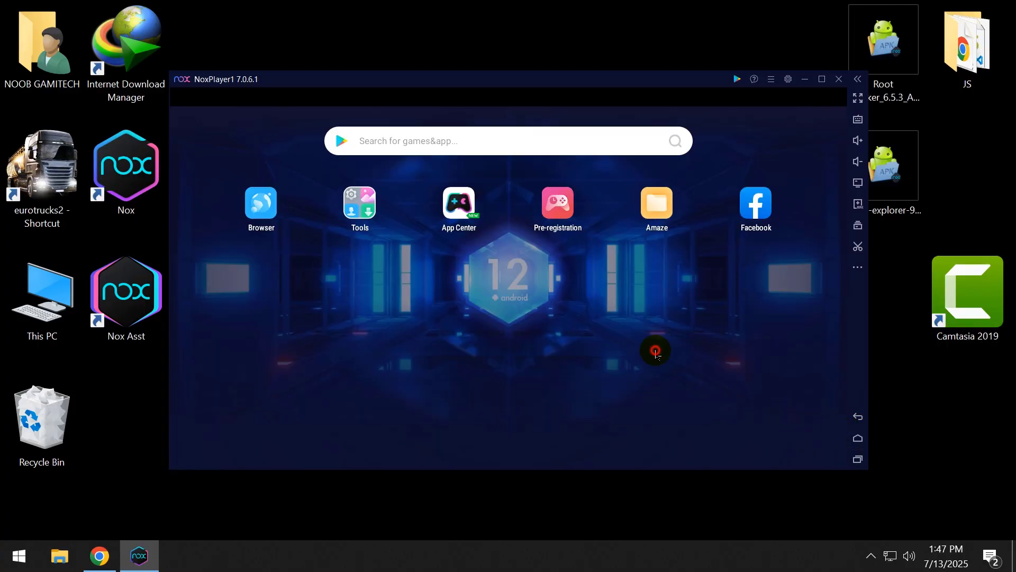
Install the Root Checker 6.5.3 APK from the desktop into the emulator, launch it, and accept the disclaimer and intro
left_click_drag(654, 78, 593, 54)
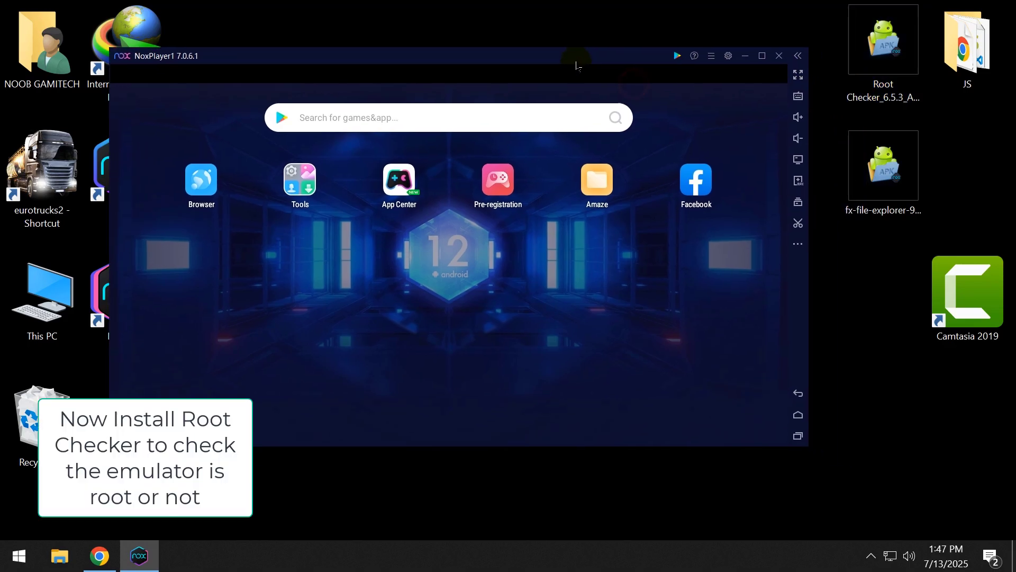
left_click_drag(892, 69, 491, 311)
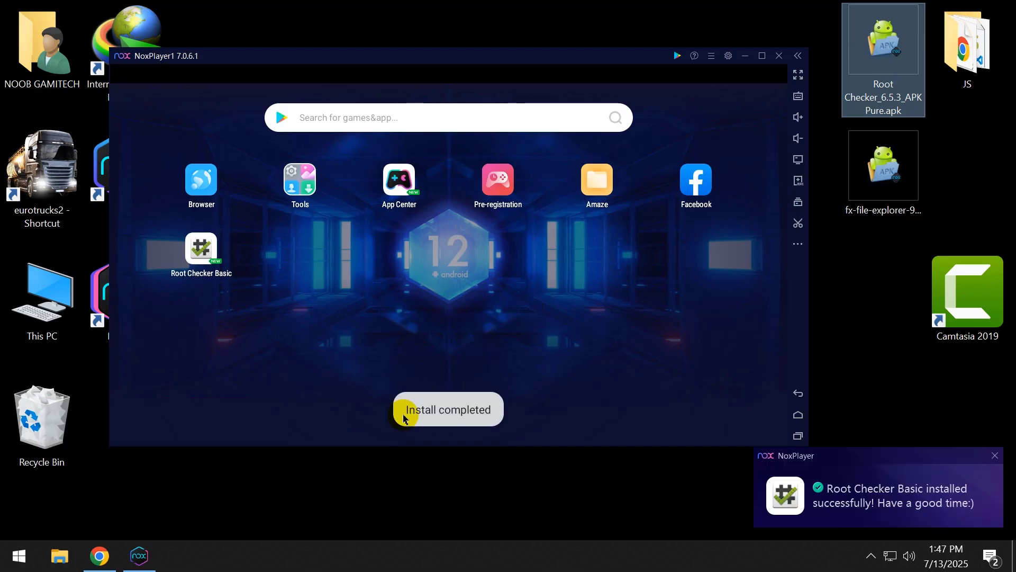
left_click(205, 254)
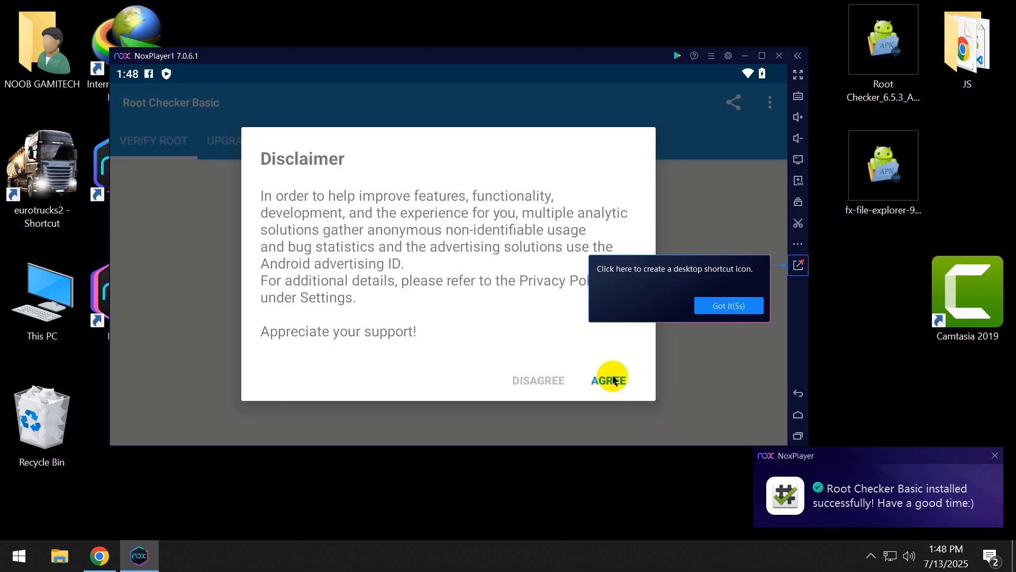
left_click(614, 381)
left_click(553, 268)
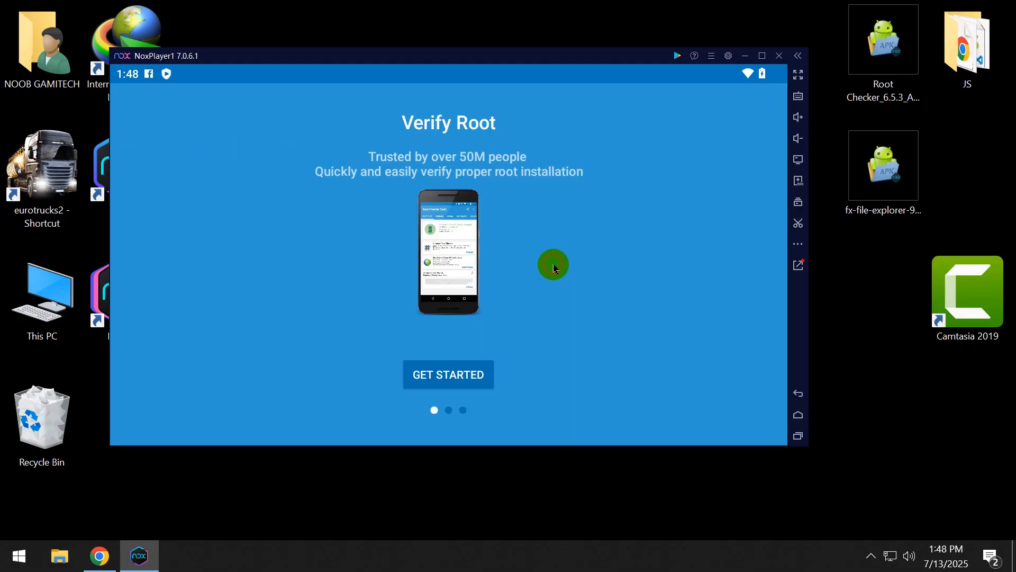
left_click(457, 365)
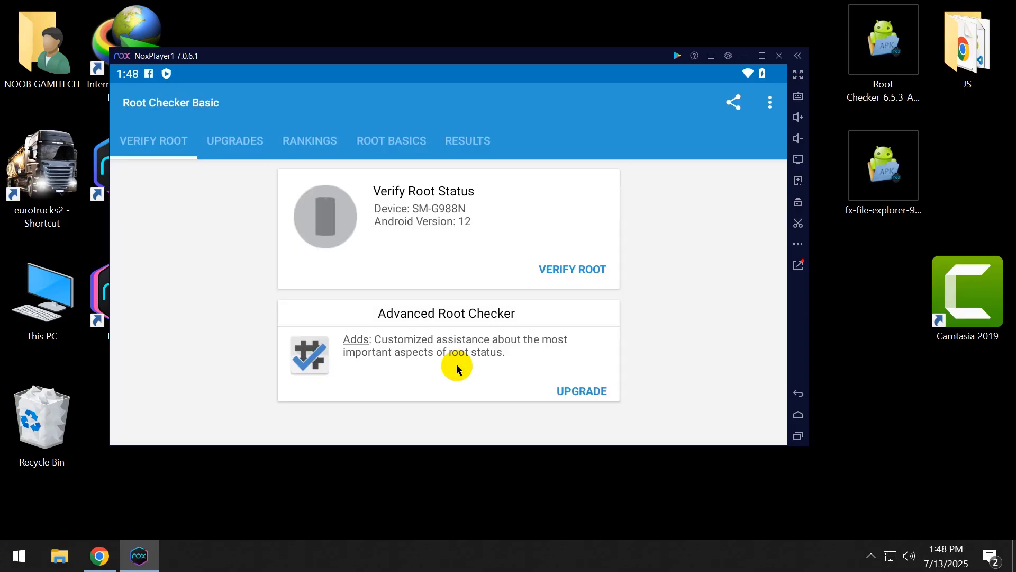
Verify the device's root status in Root Checker Basic and close the app from the recent apps
left_click(568, 271)
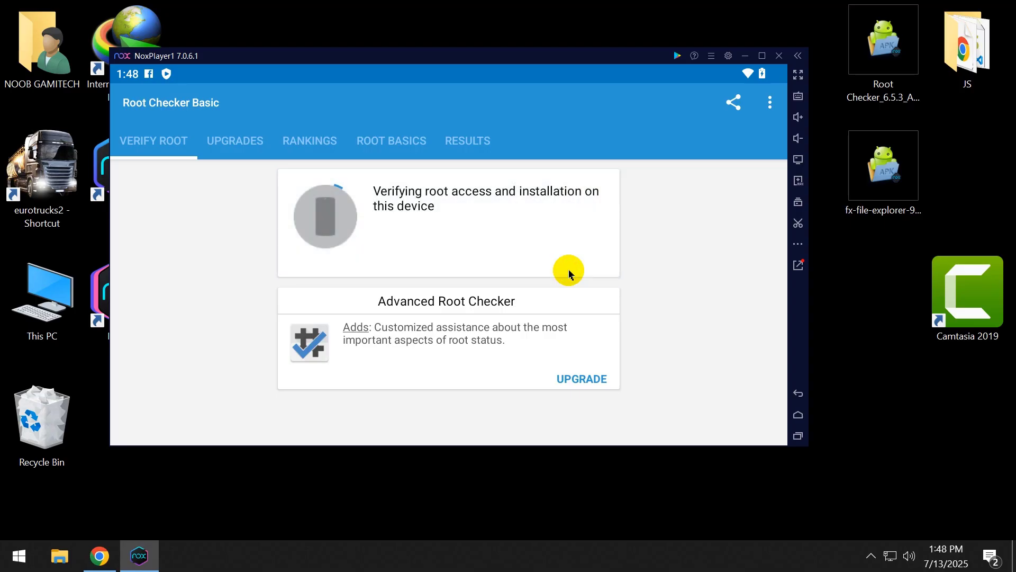
left_click(798, 415)
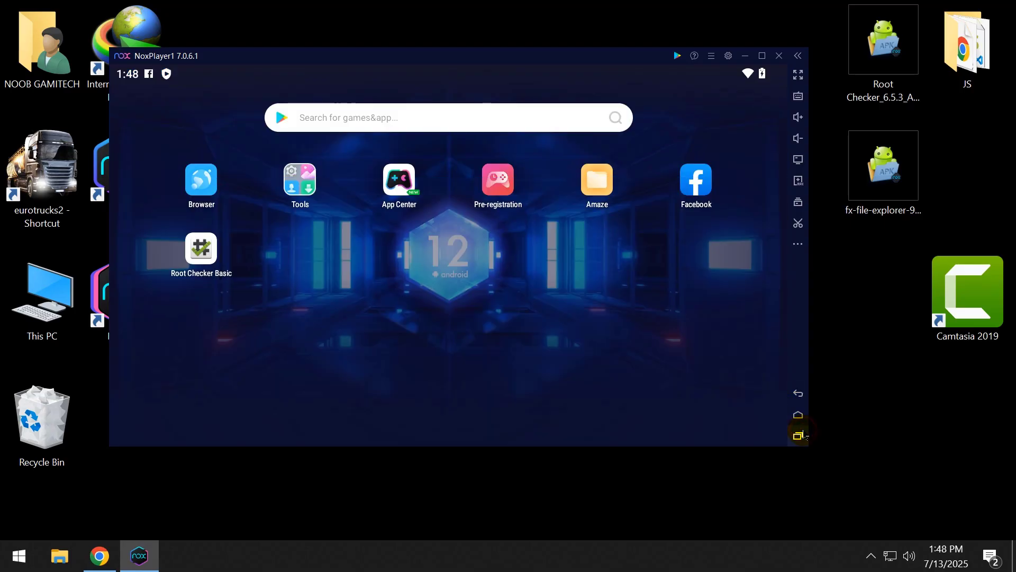
left_click(798, 435)
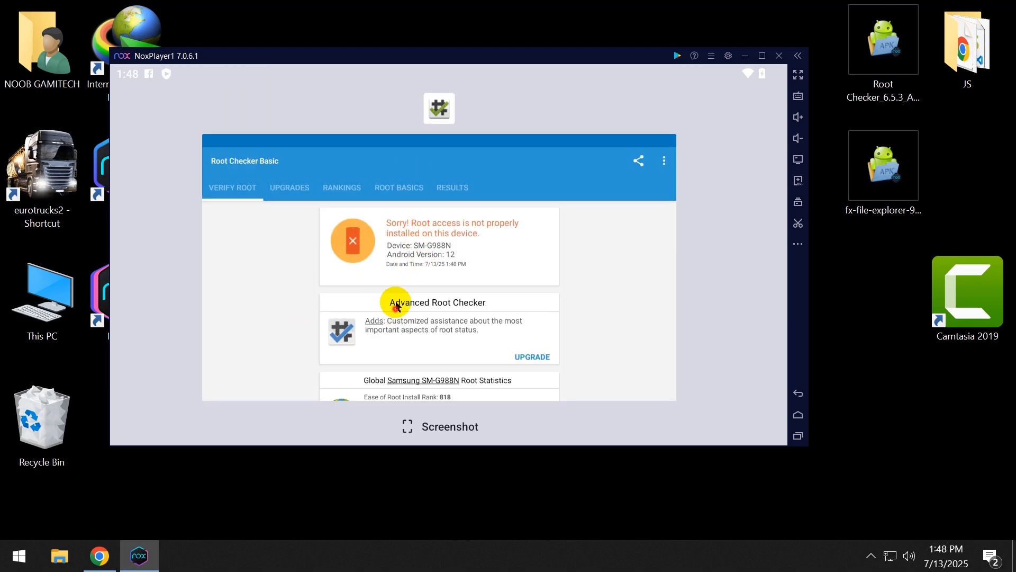
left_click(213, 268)
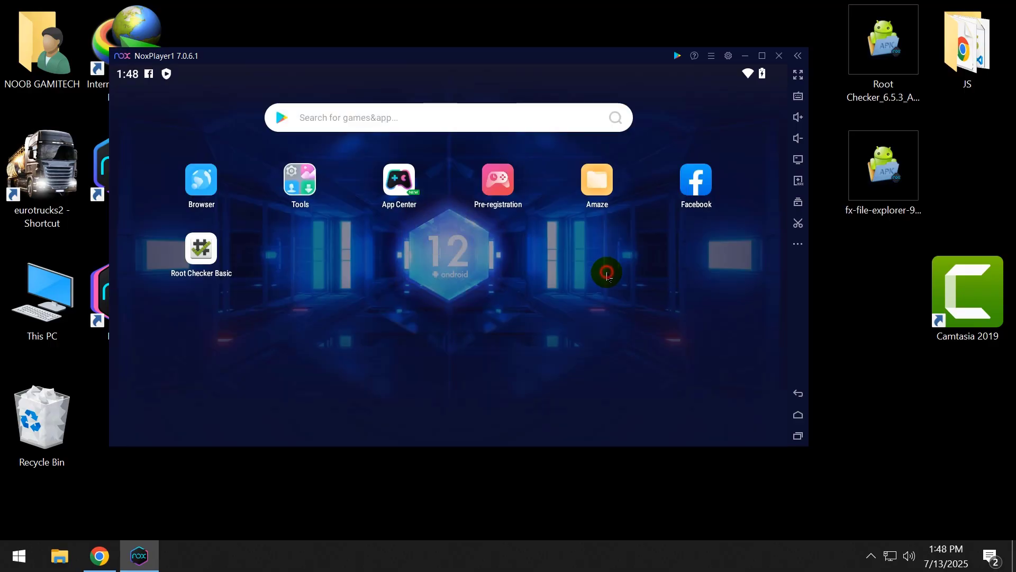
Enable the Root startup item in the emulator's general system settings, save, and restart the emulator
left_click(728, 57)
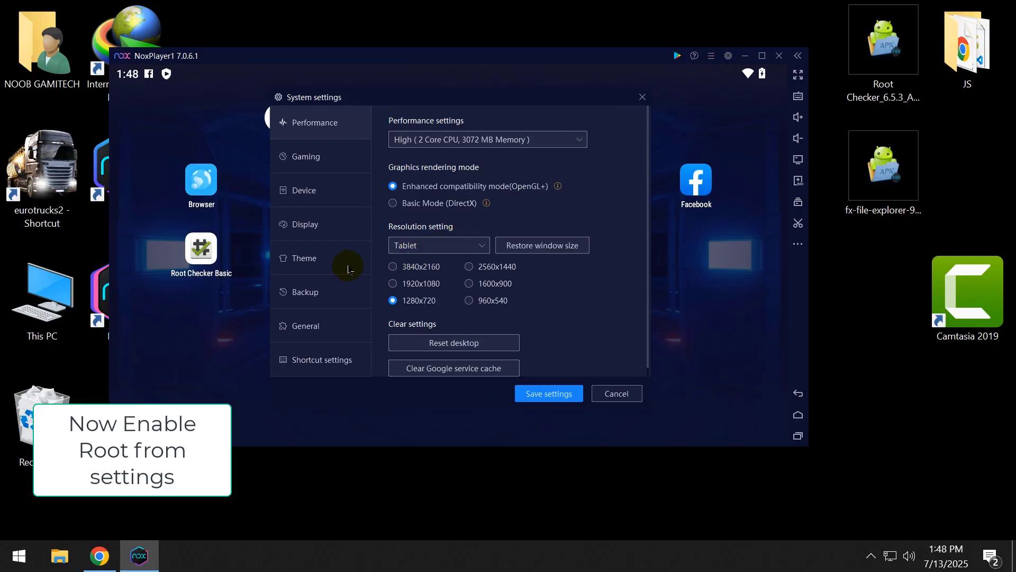
left_click(312, 326)
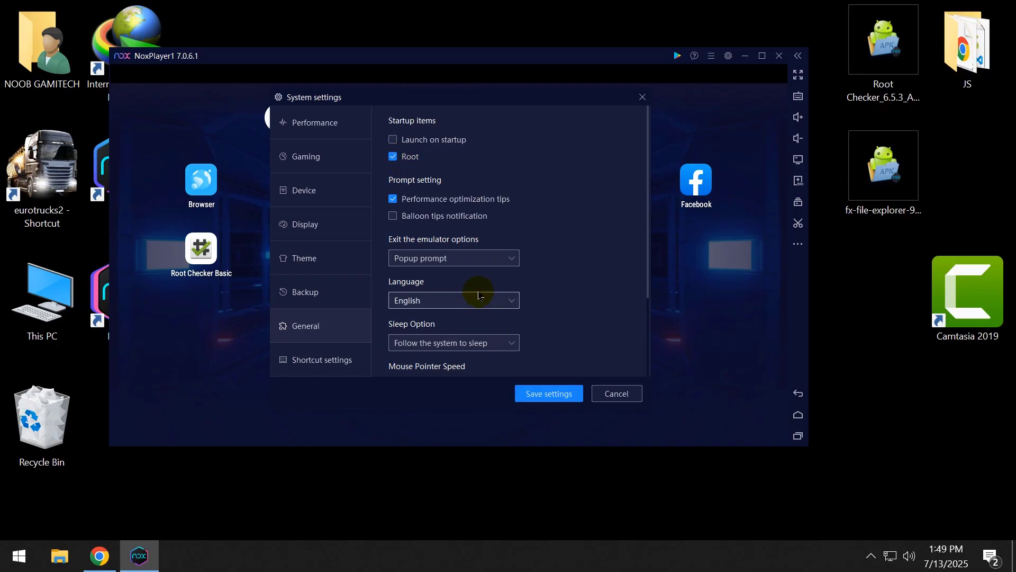
left_click(536, 392)
scroll(579, 275, "down", 3)
left_click(539, 396)
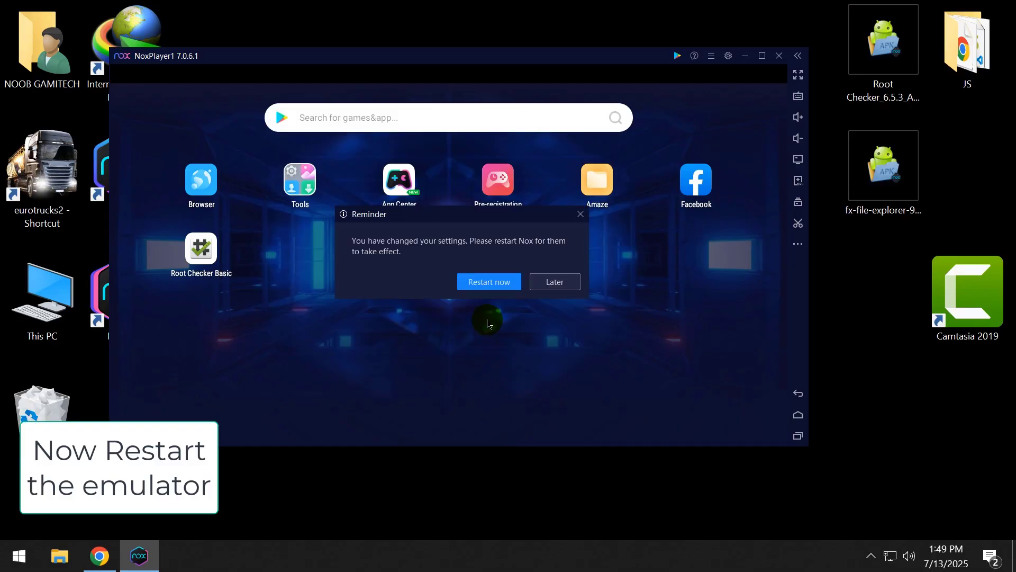
left_click(512, 282)
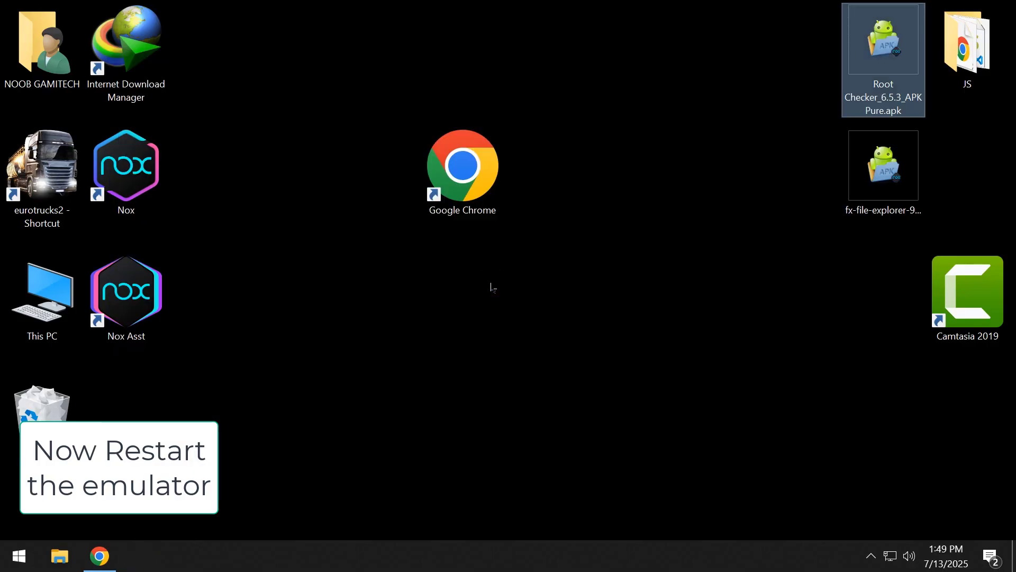
left_click(490, 285)
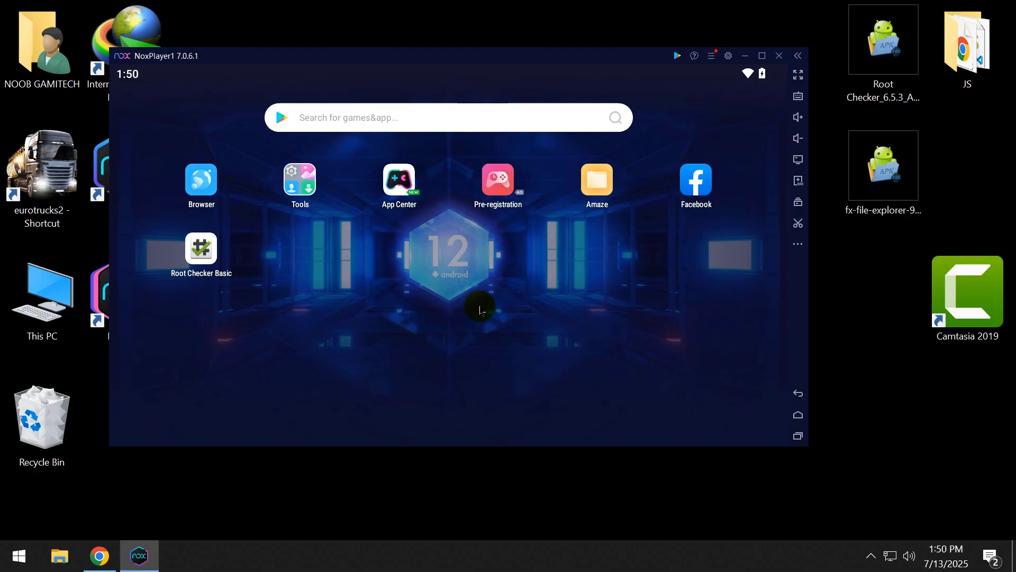
Verify root again in Root Checker Basic, allowing its Superuser request with the choice remembered forever, and return home
left_click(252, 266)
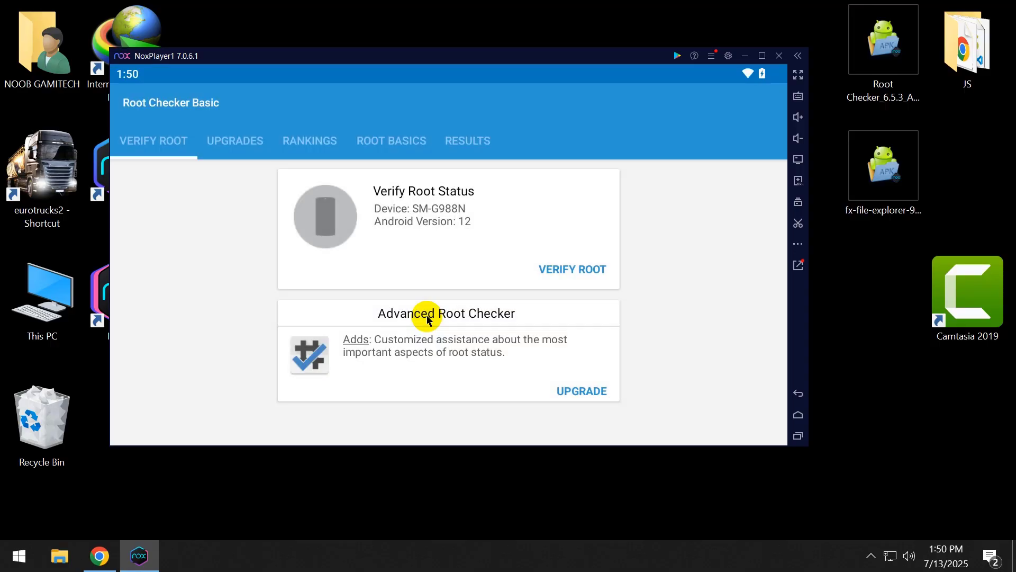
left_click(544, 271)
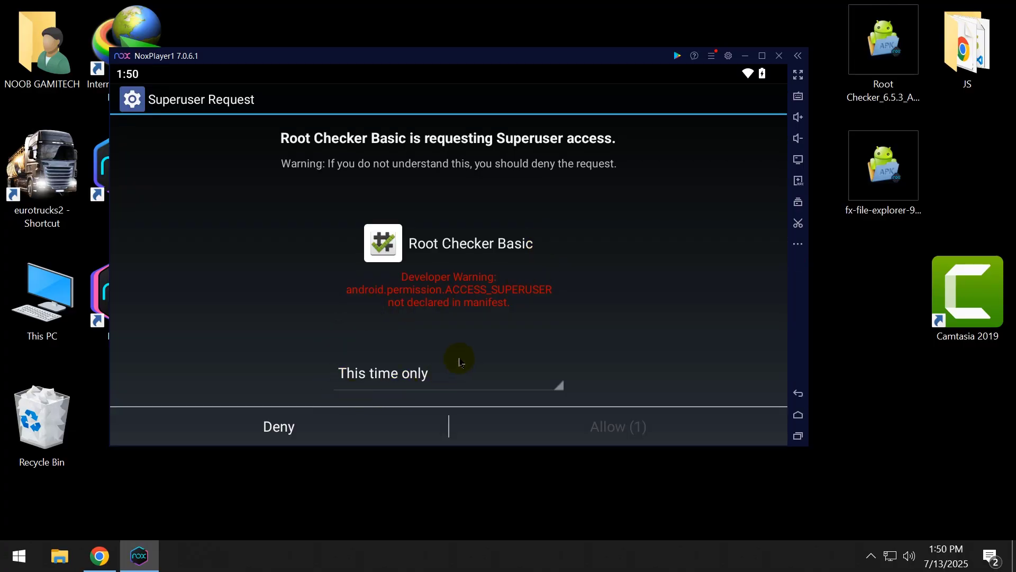
left_click(484, 379)
left_click_drag(484, 379, 557, 387)
left_click(417, 325)
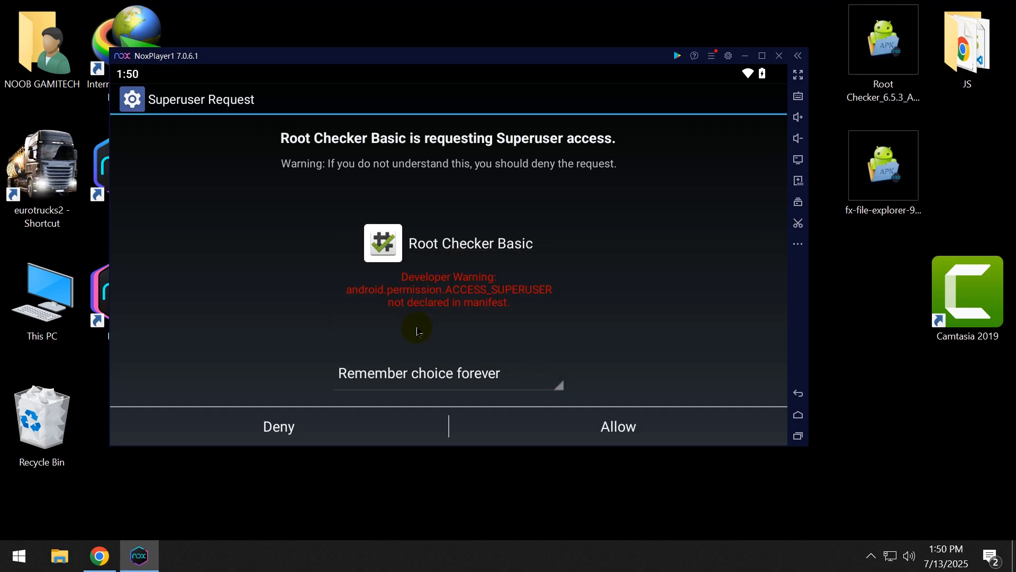
left_click(576, 421)
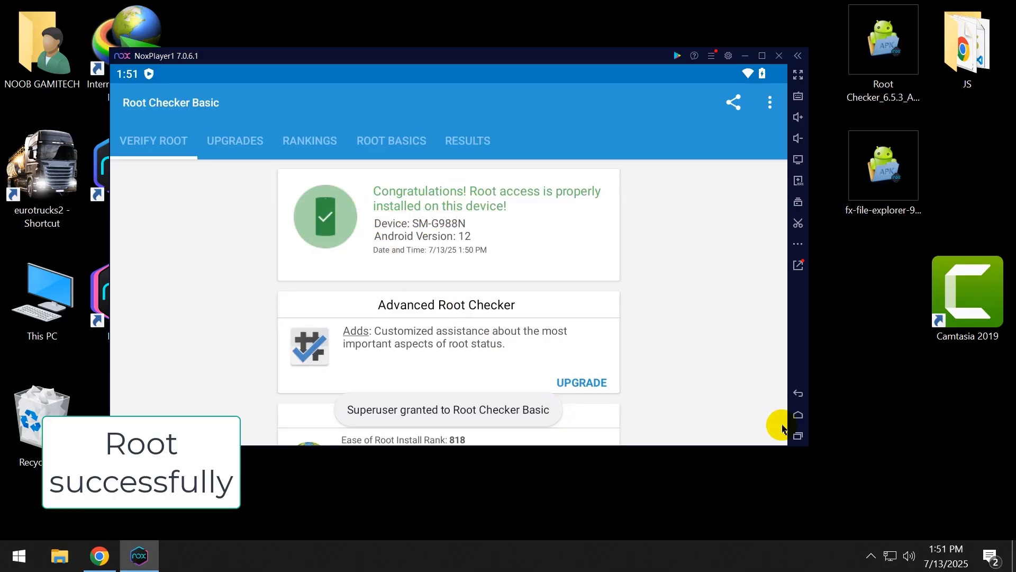
left_click(797, 418)
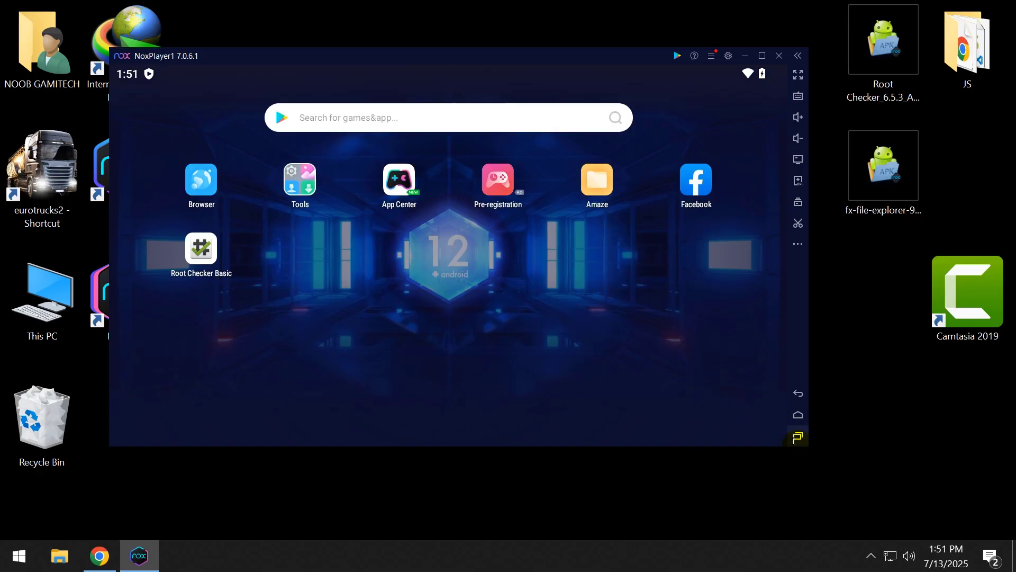
Install the FX File Explorer APK from the desktop into the emulator and launch FX
left_click(894, 159)
left_click_drag(889, 160, 403, 282)
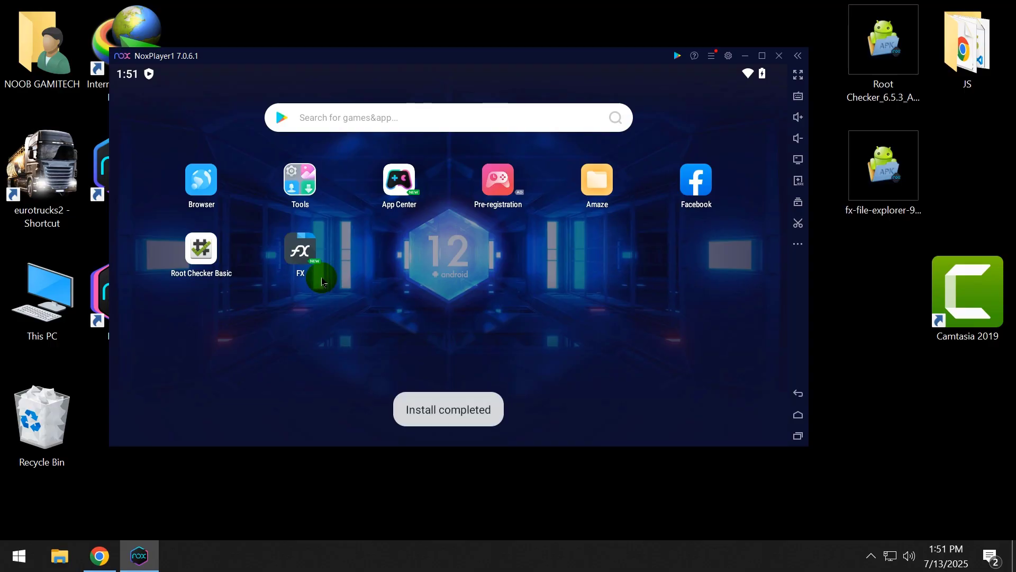
left_click(298, 252)
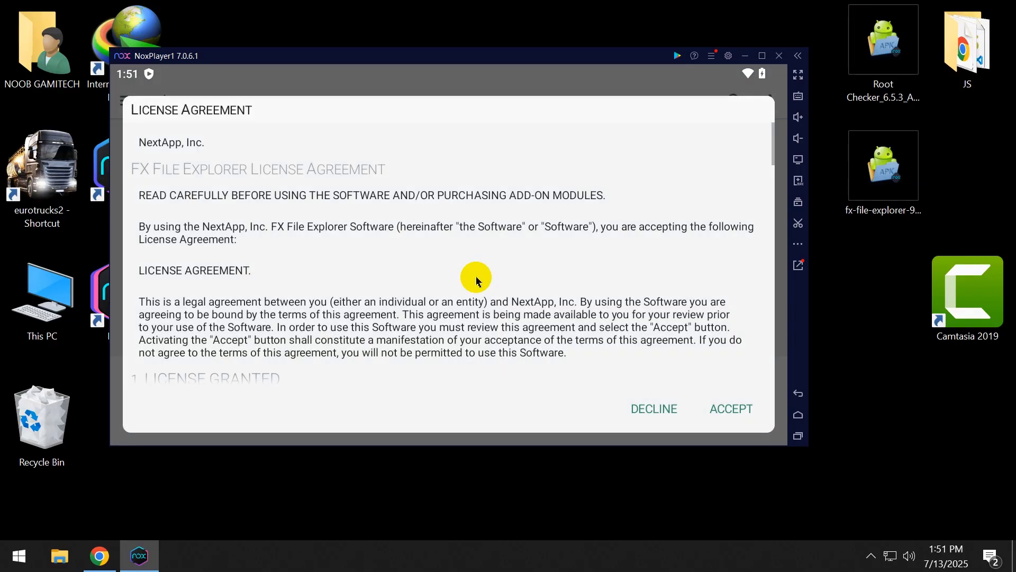
Accept the FX license agreement, go through the welcome tutorial, and finish it with the 7-day FX Plus trial unchecked
left_click(731, 411)
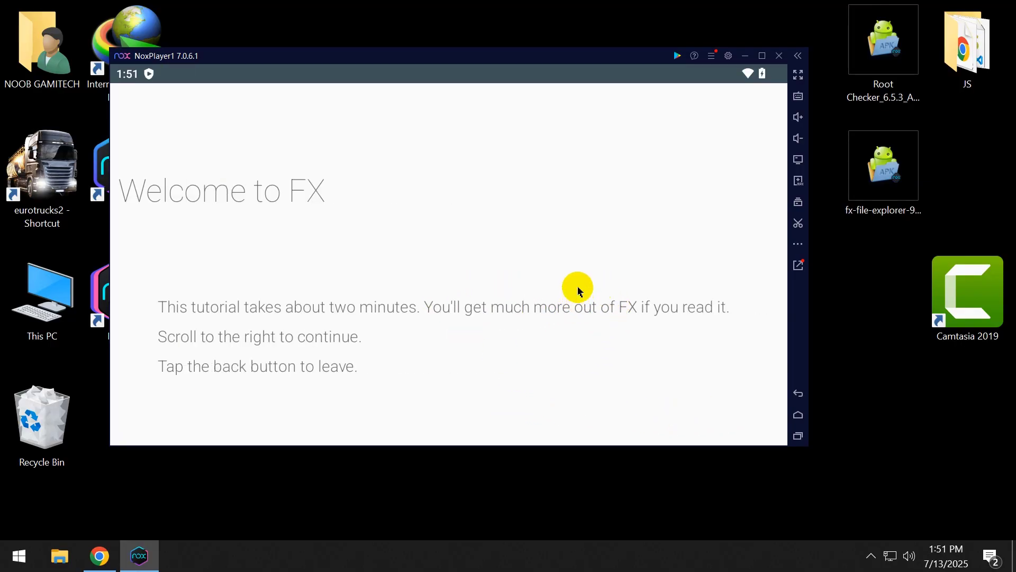
left_click_drag(632, 293, 290, 309)
left_click_drag(681, 297, 476, 302)
left_click_drag(638, 297, 238, 301)
left_click_drag(625, 295, 490, 294)
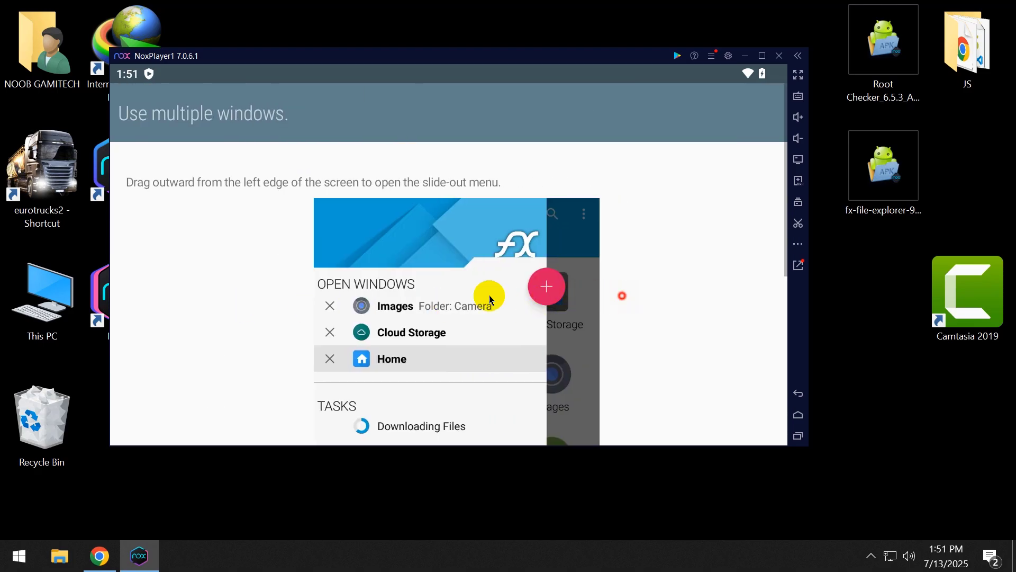
left_click_drag(621, 250, 208, 259)
left_click_drag(625, 318, 239, 310)
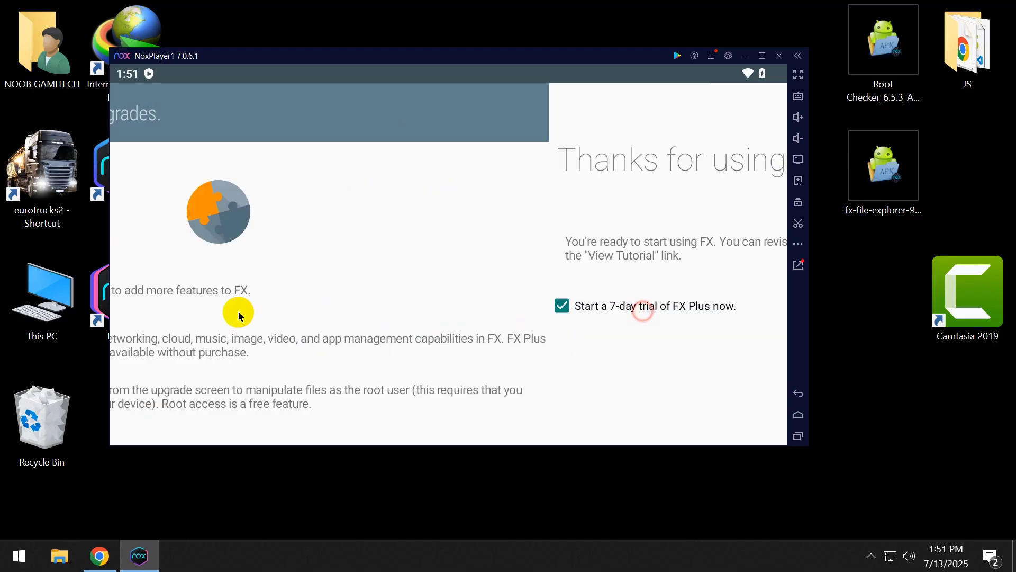
left_click(125, 305)
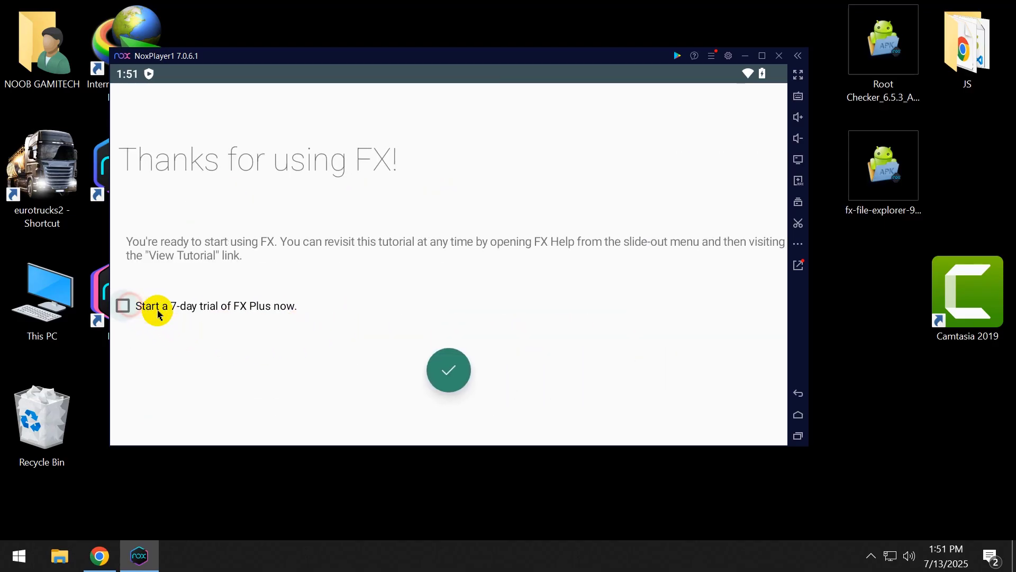
left_click(453, 370)
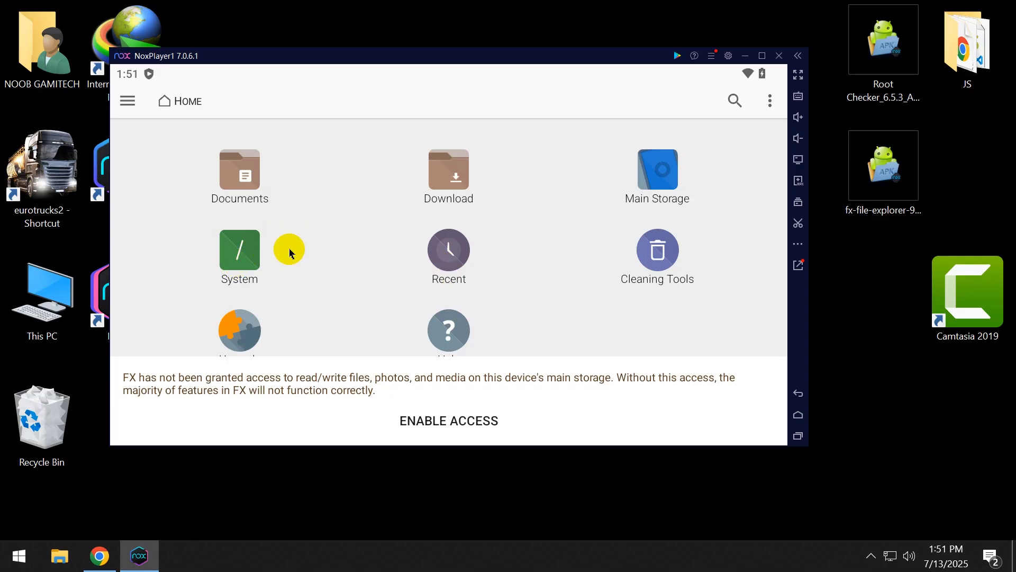
Enable root access in FX's Developer/Root settings, acknowledging the risk warning, and return to the FX home screen
left_click(130, 108)
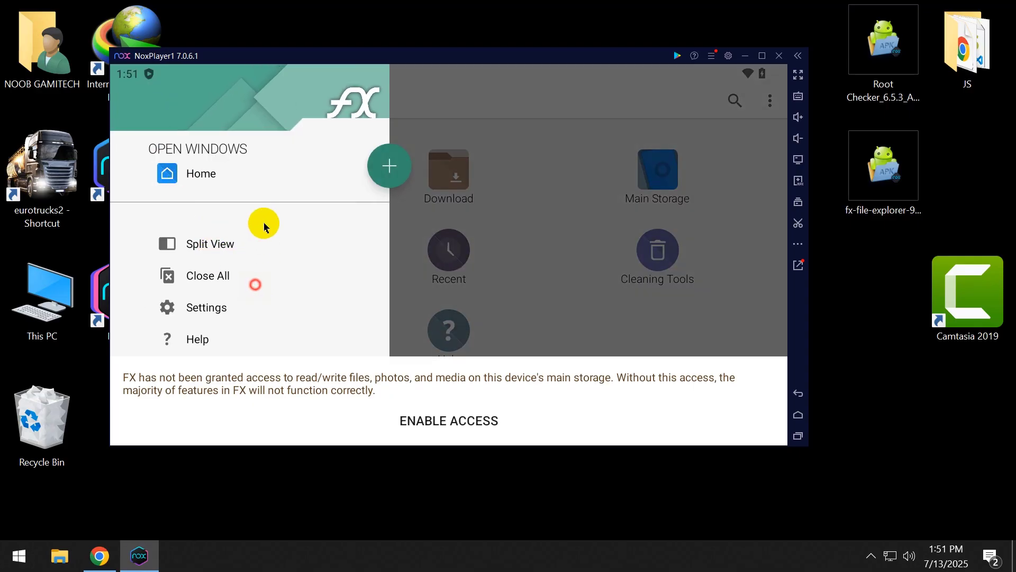
left_click(208, 318)
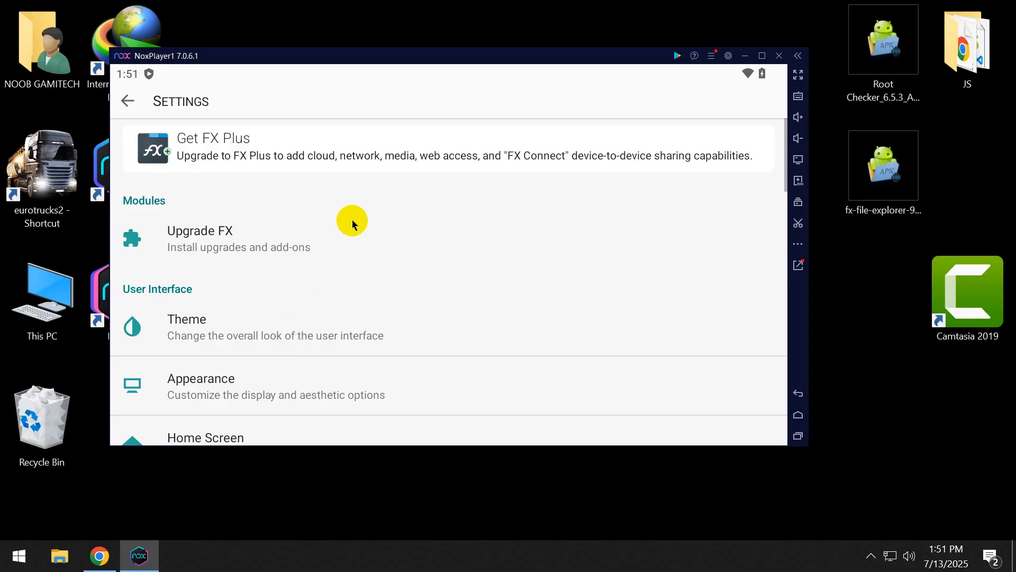
scroll(324, 317, "down", 5)
scroll(322, 317, "down", 5)
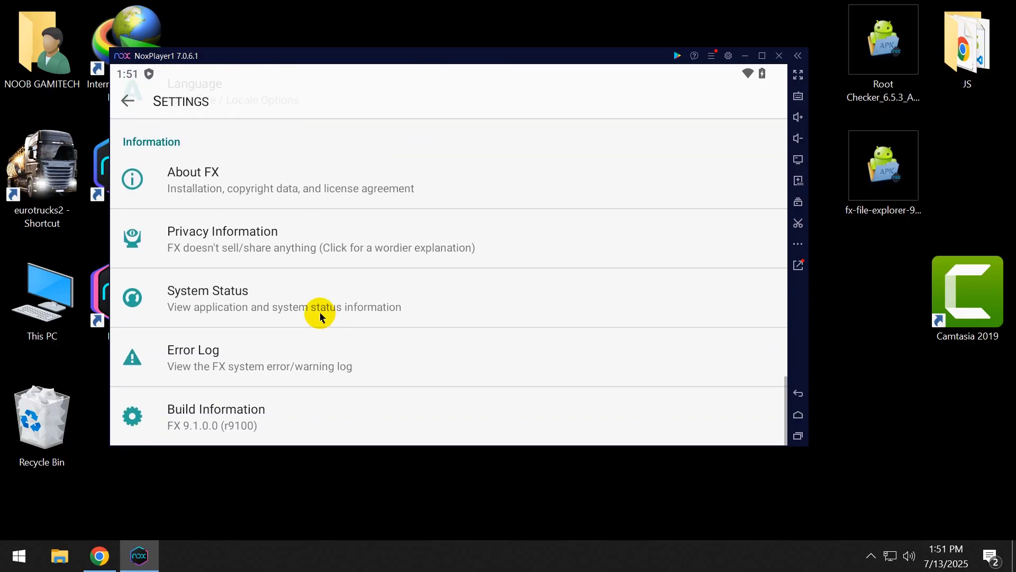
scroll(318, 313, "up", 3)
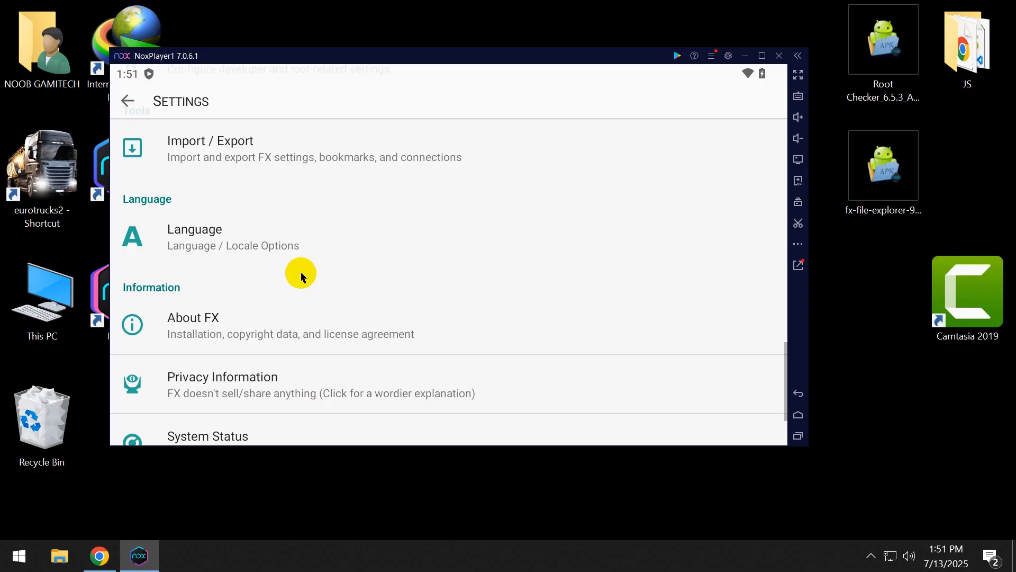
left_click(128, 102)
scroll(333, 354, "up", 3)
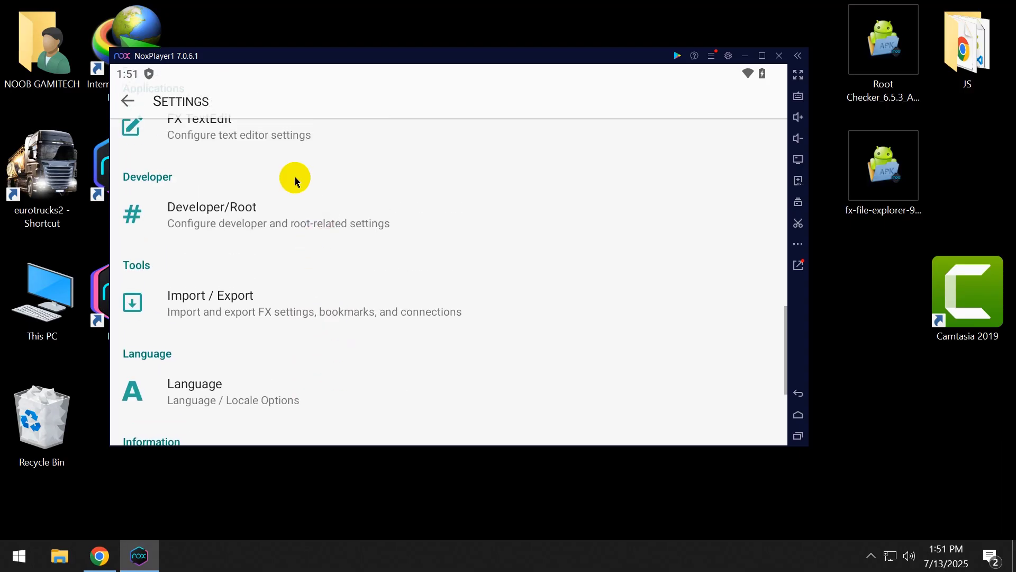
left_click(259, 215)
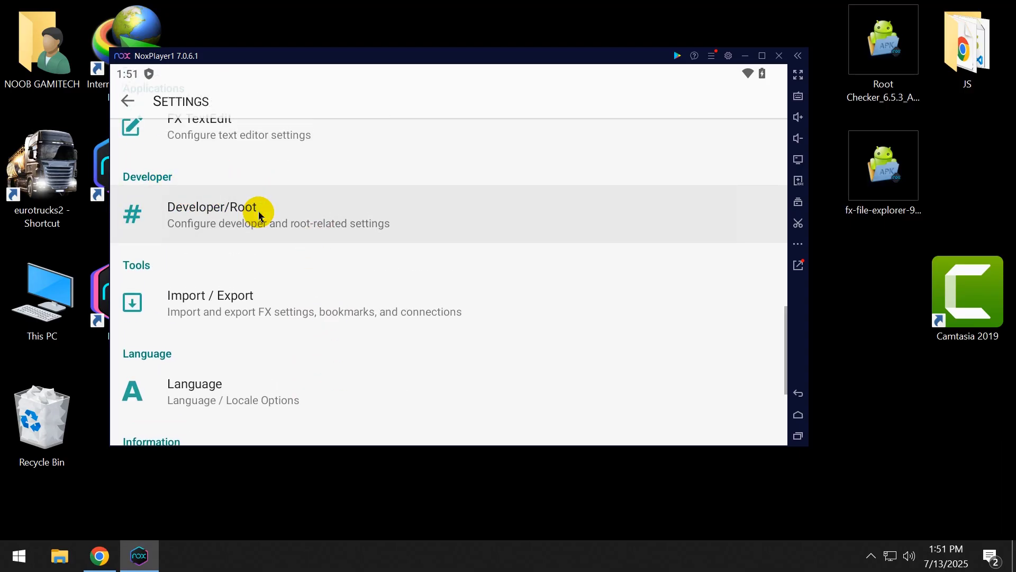
left_click(250, 153)
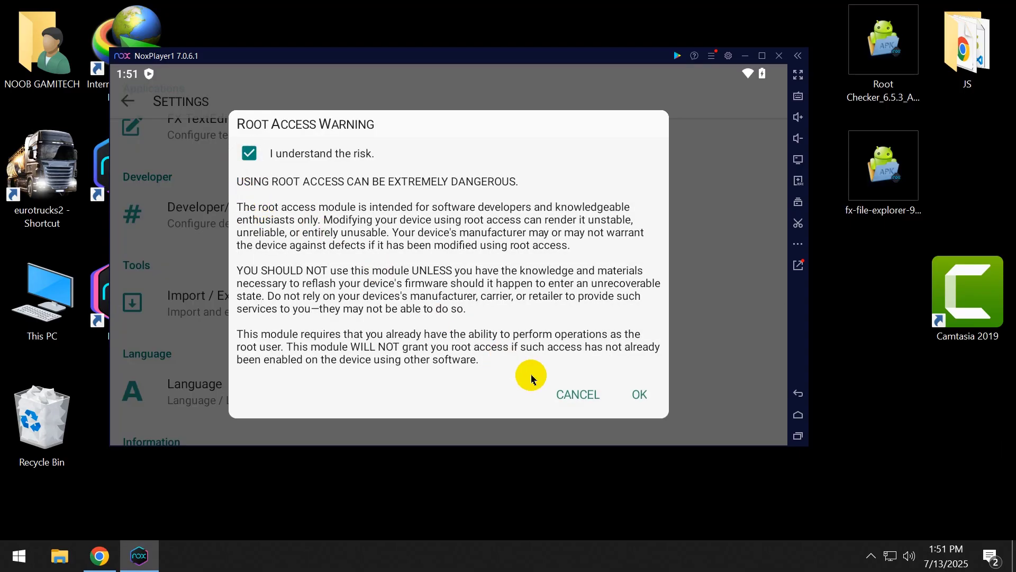
left_click(630, 391)
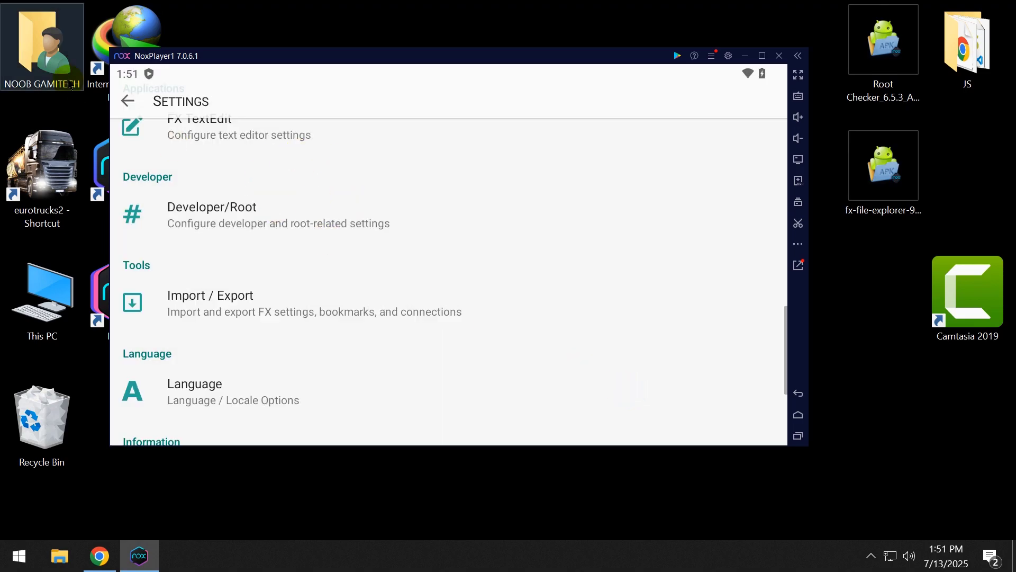
left_click(128, 101)
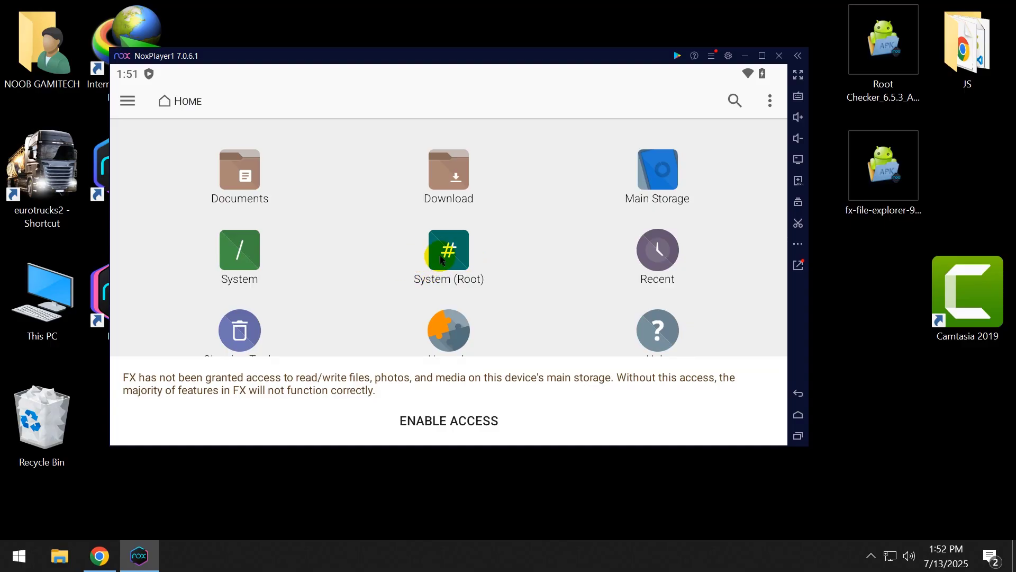
Open System (Root), authorize root operations, and allow FX's Superuser request with the choice remembered forever
left_click(447, 258)
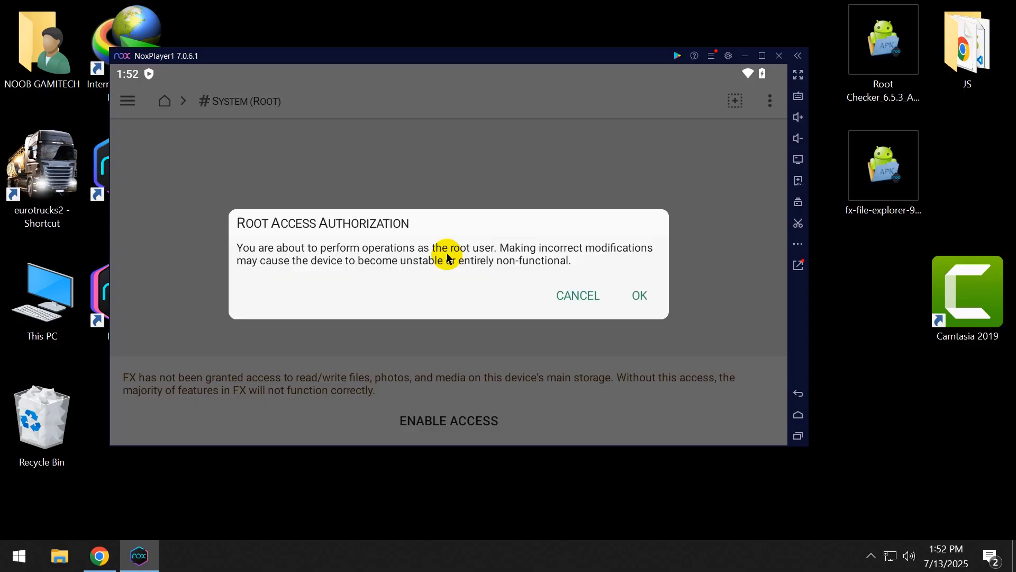
left_click(637, 296)
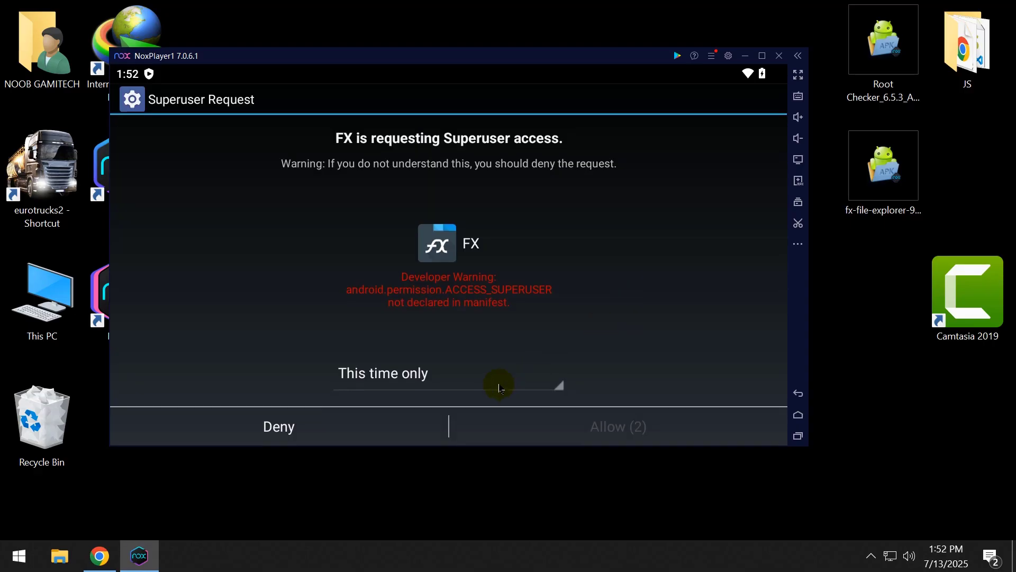
left_click(546, 386)
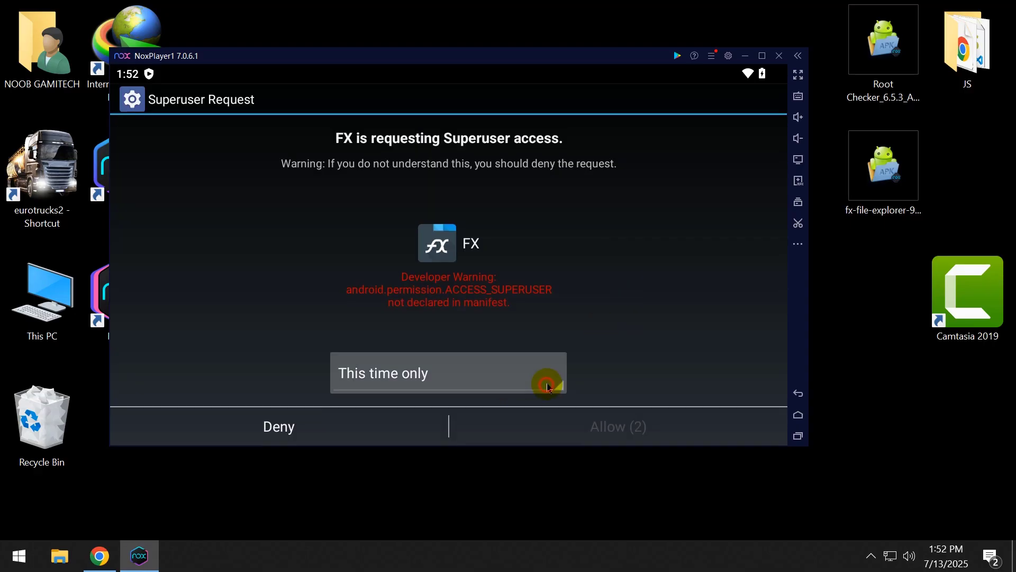
left_click(408, 334)
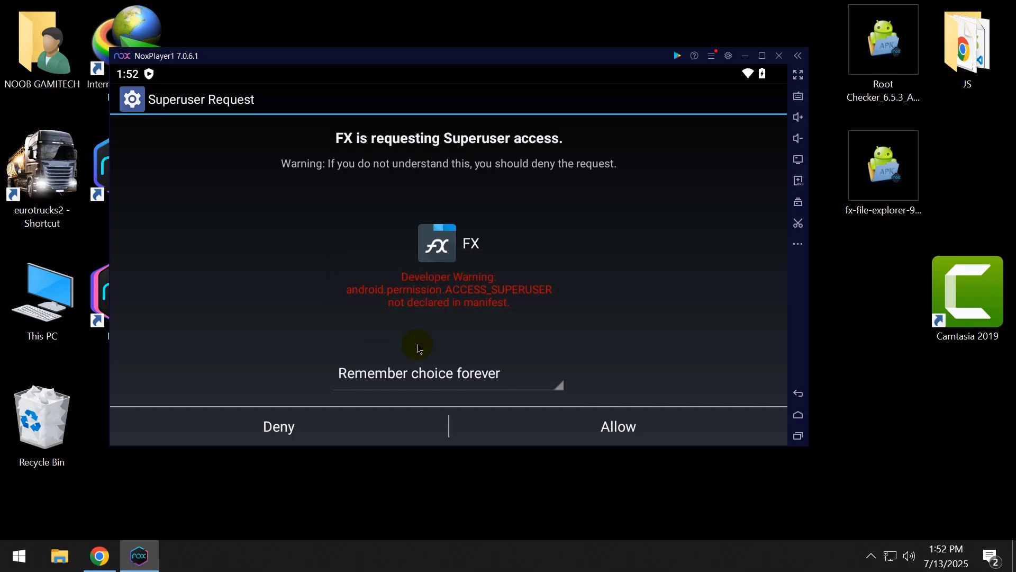
left_click(554, 424)
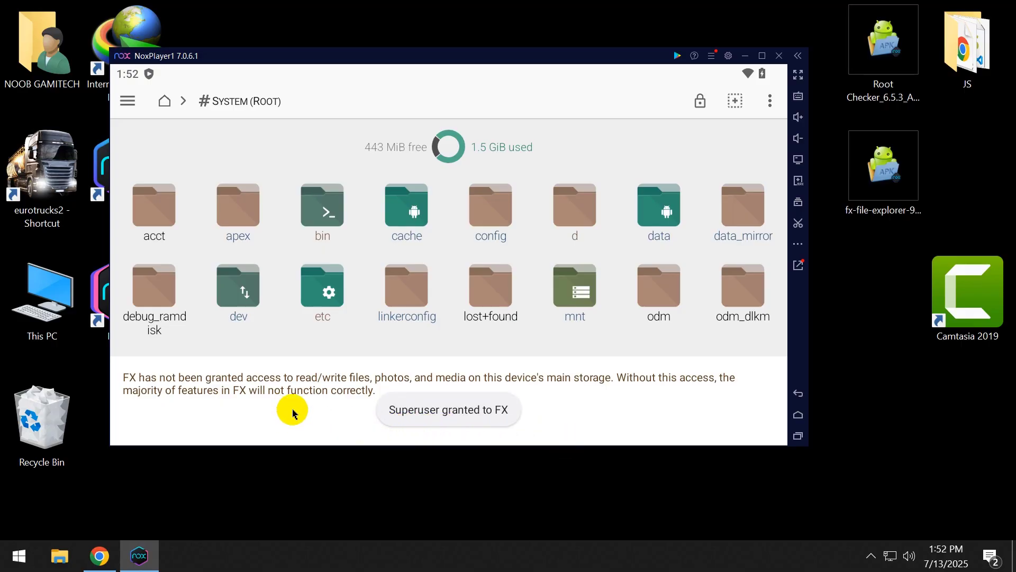
Grant FX access to manage all files in the Android settings and return to the FX home screen
left_click(417, 422)
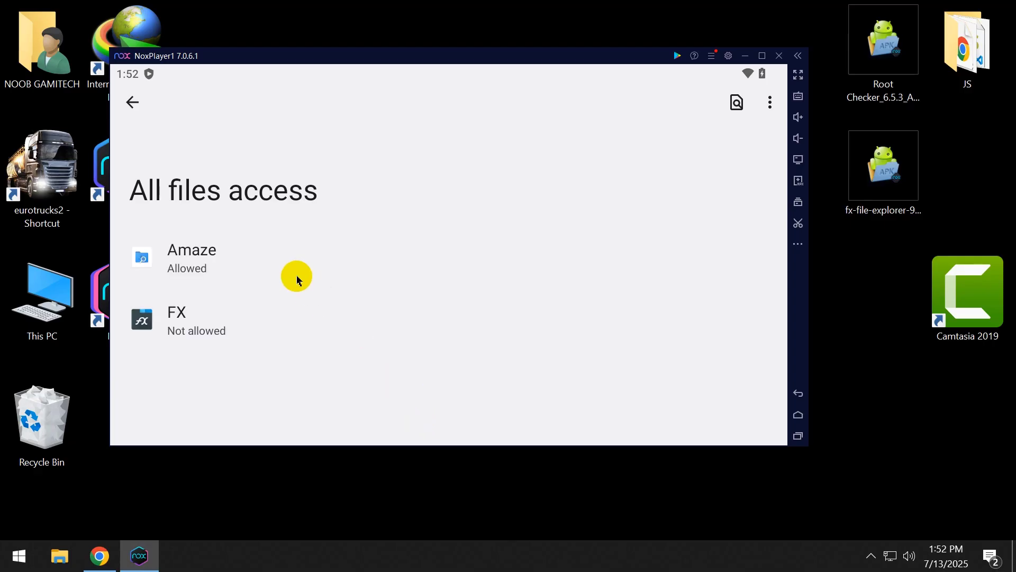
left_click(209, 329)
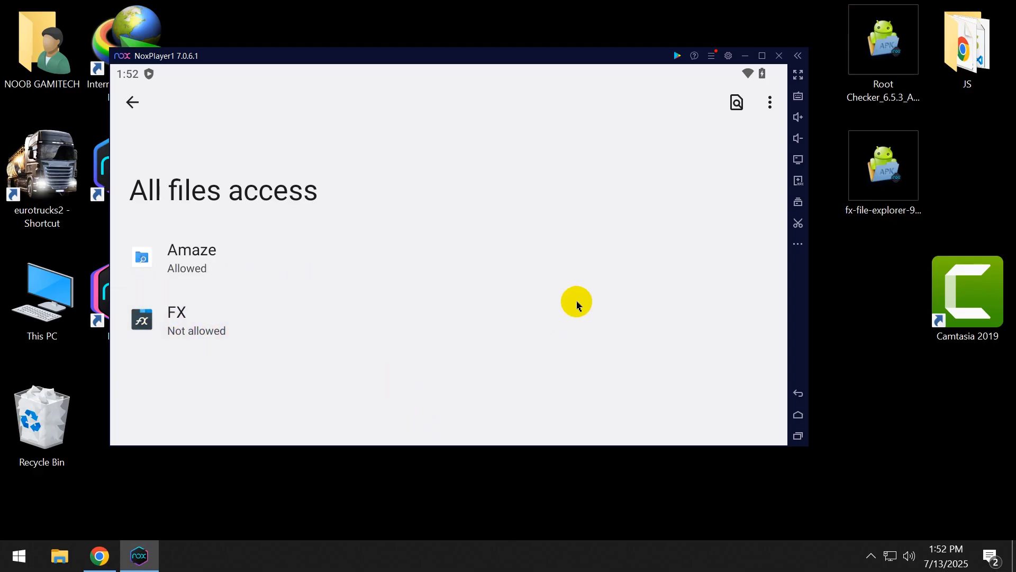
left_click(414, 324)
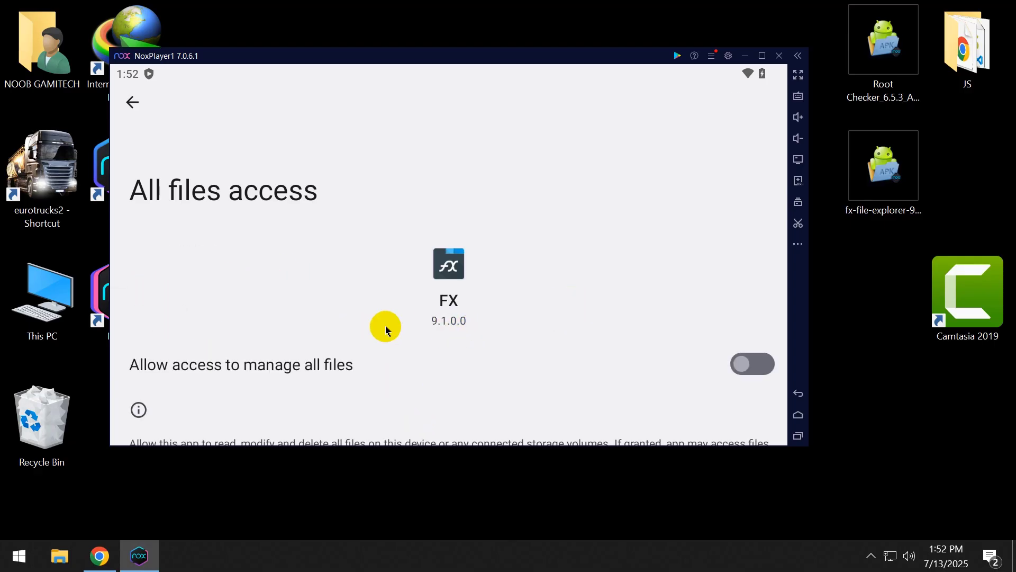
left_click(753, 364)
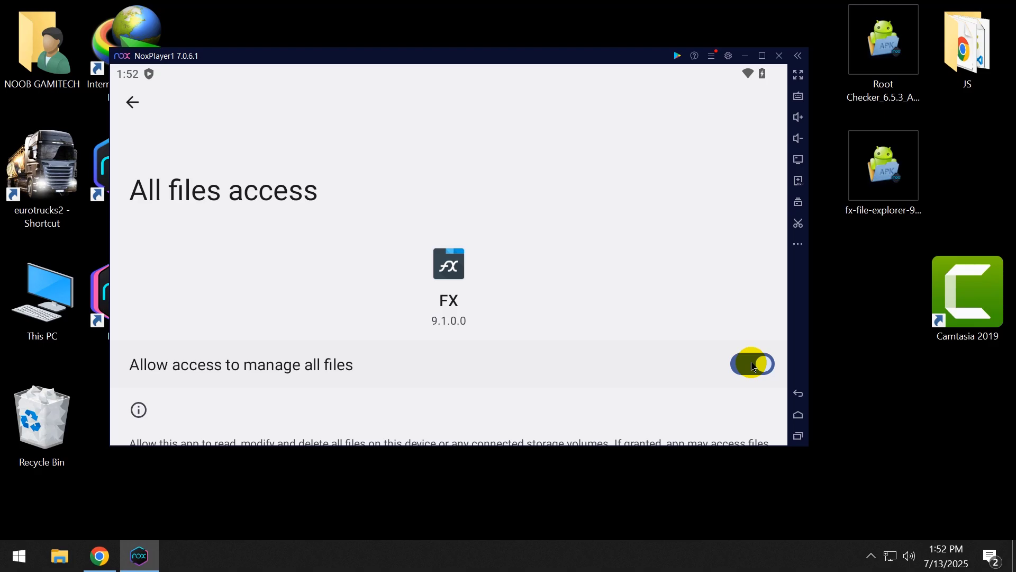
left_click(797, 398)
left_click(797, 398)
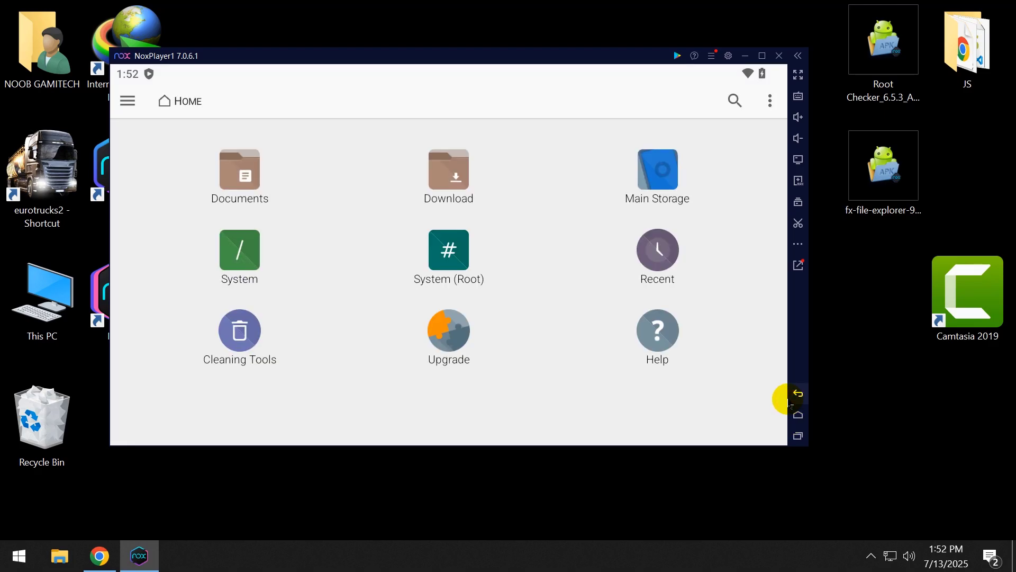
Browse the app folders in data/user/0 under System (Root), and return to the Android home screen
left_click(429, 267)
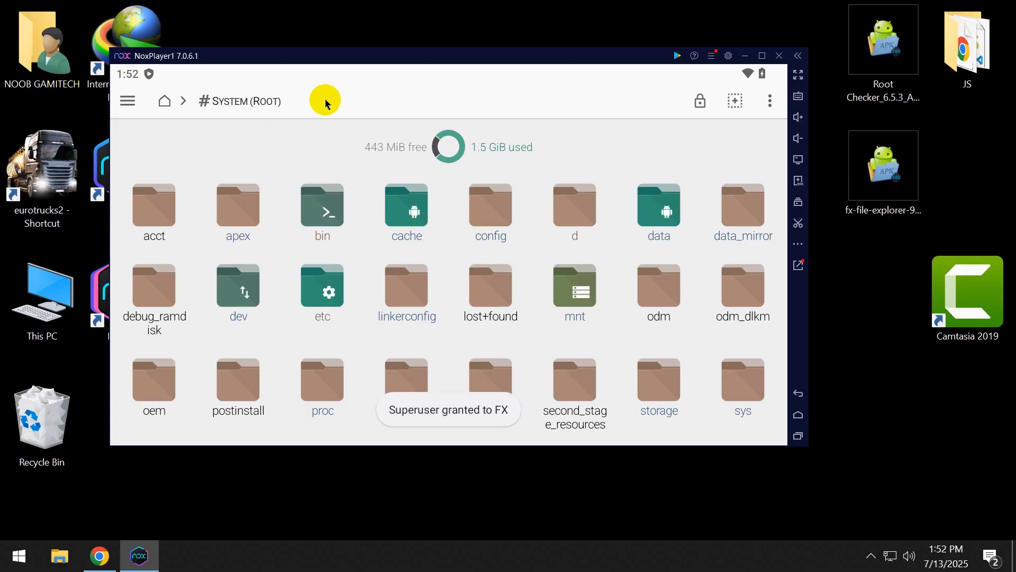
scroll(554, 337, "down", 2)
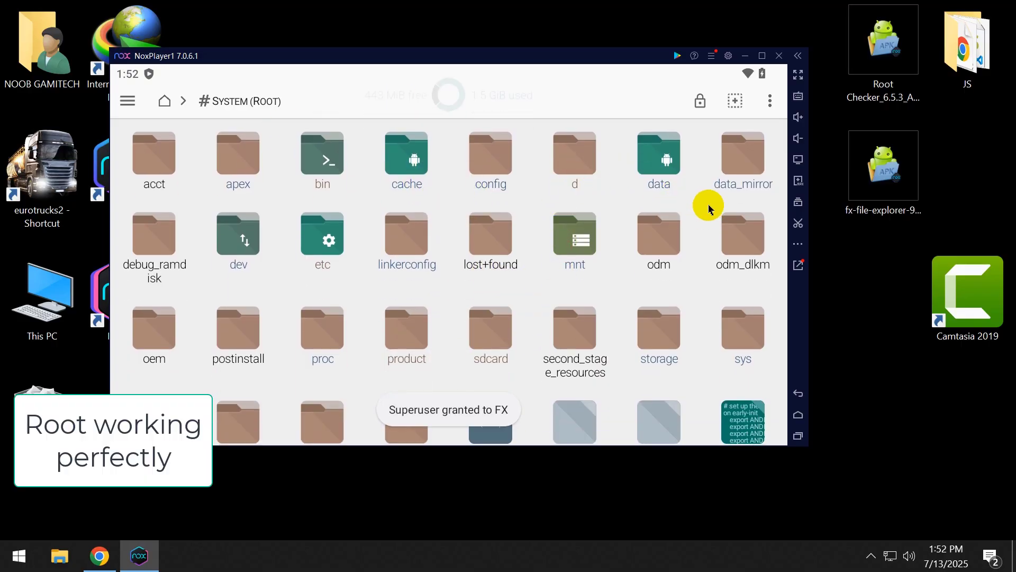
left_click(660, 160)
scroll(586, 204, "down", 2)
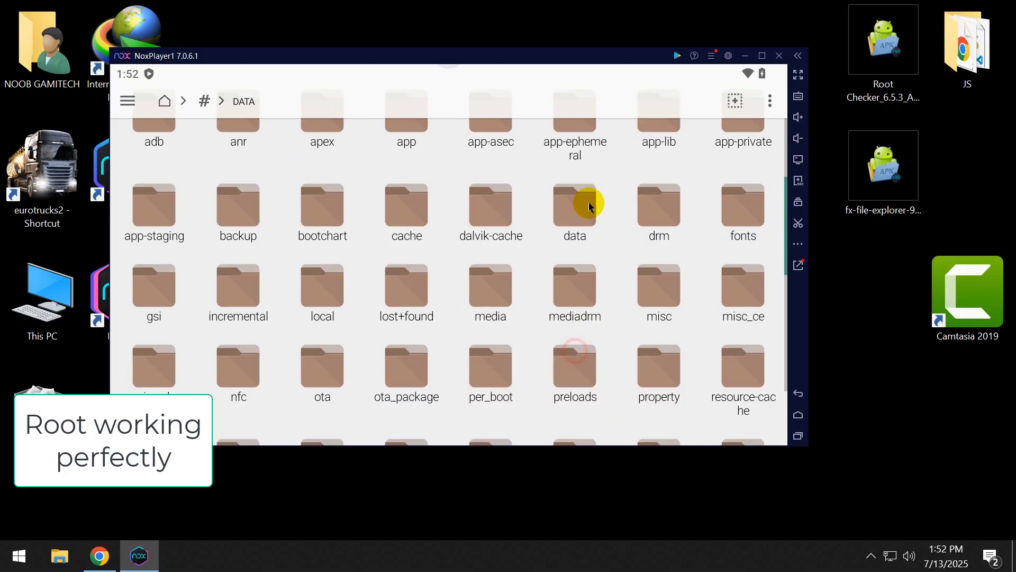
scroll(549, 234, "down", 3)
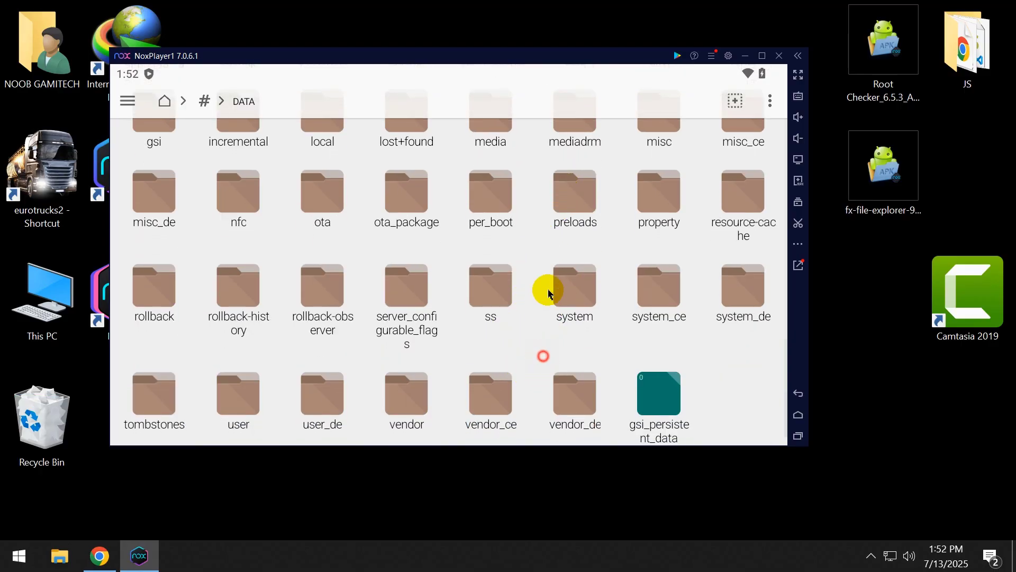
left_click(239, 385)
left_click(145, 166)
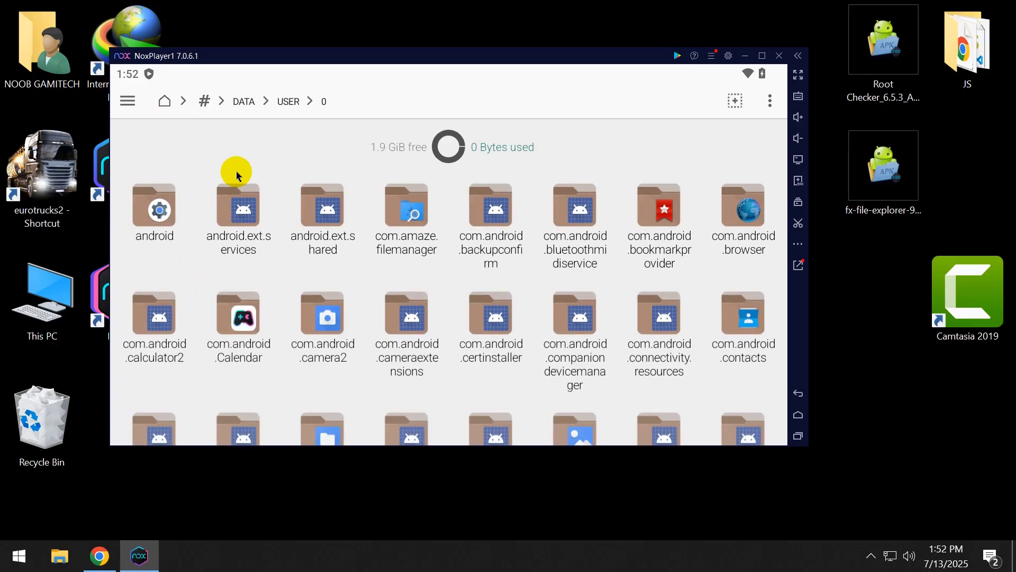
left_click_drag(348, 396, 413, 185)
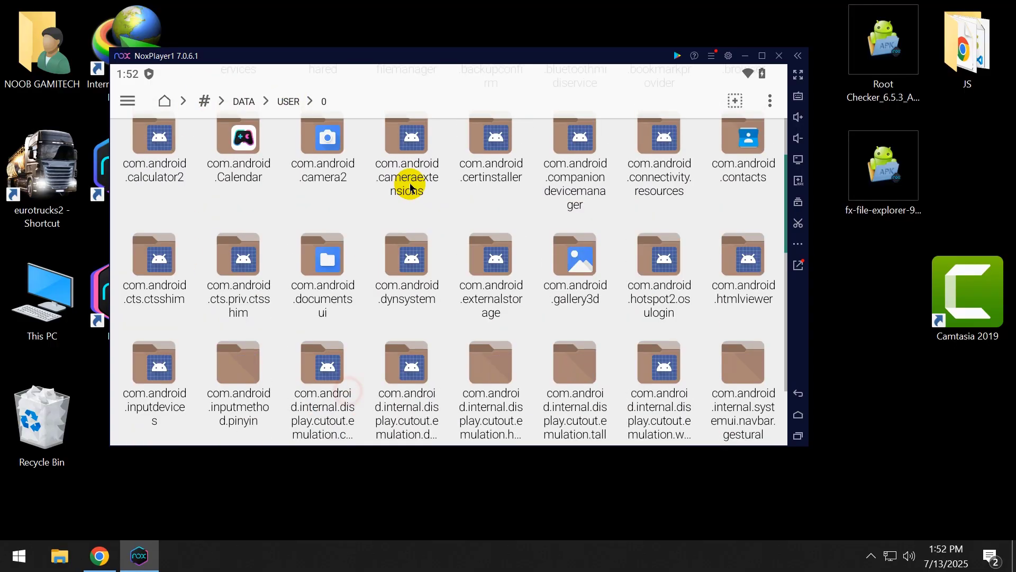
left_click_drag(462, 334, 456, 154)
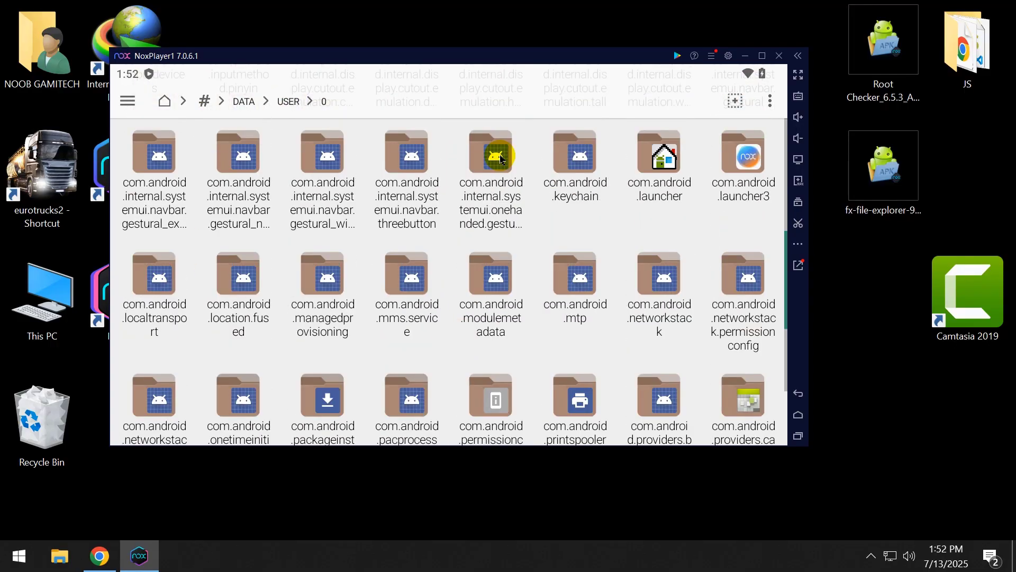
left_click(799, 417)
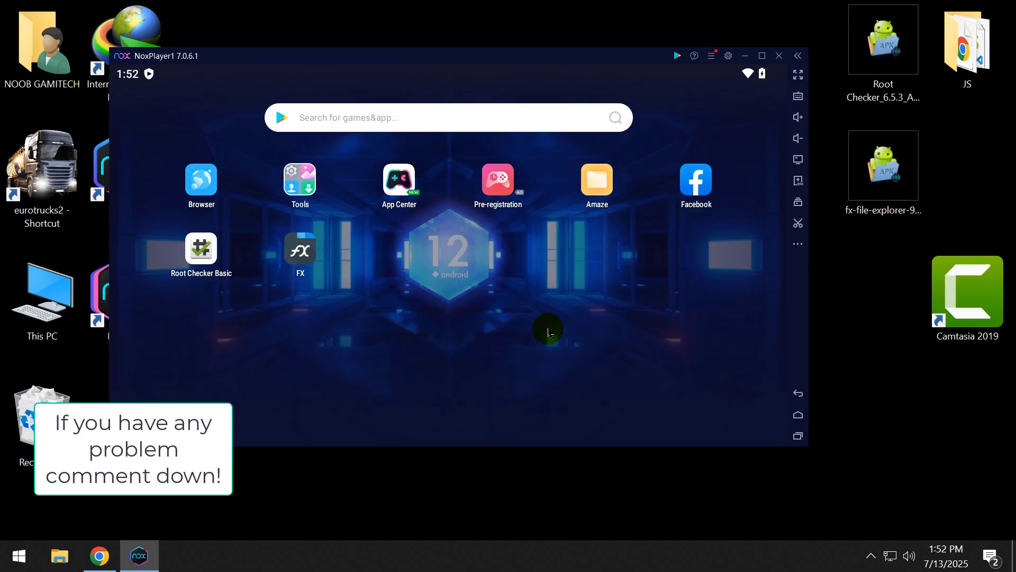